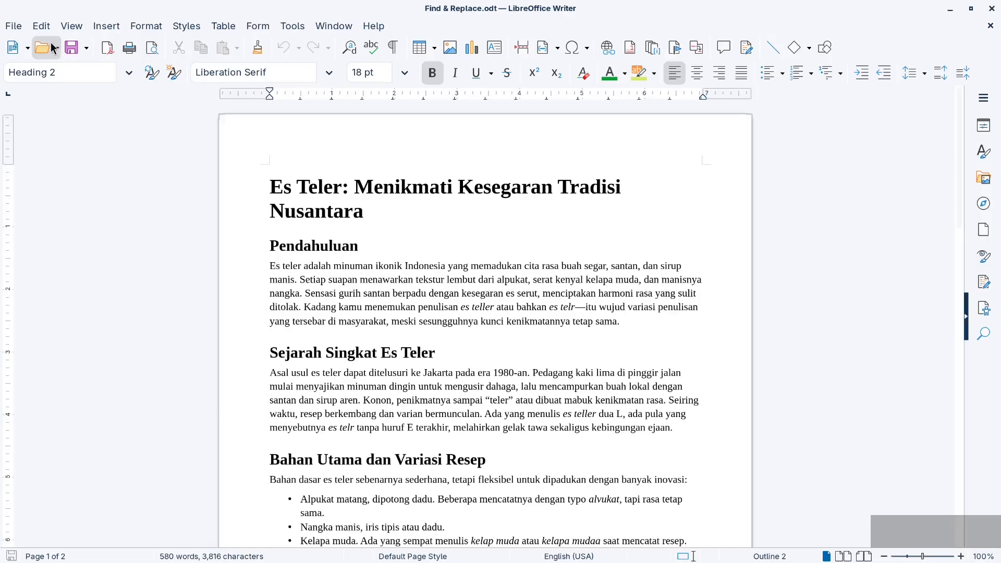
# Open the quick Find bar and the Find deck in the sidebar
pyautogui.click(40, 26)
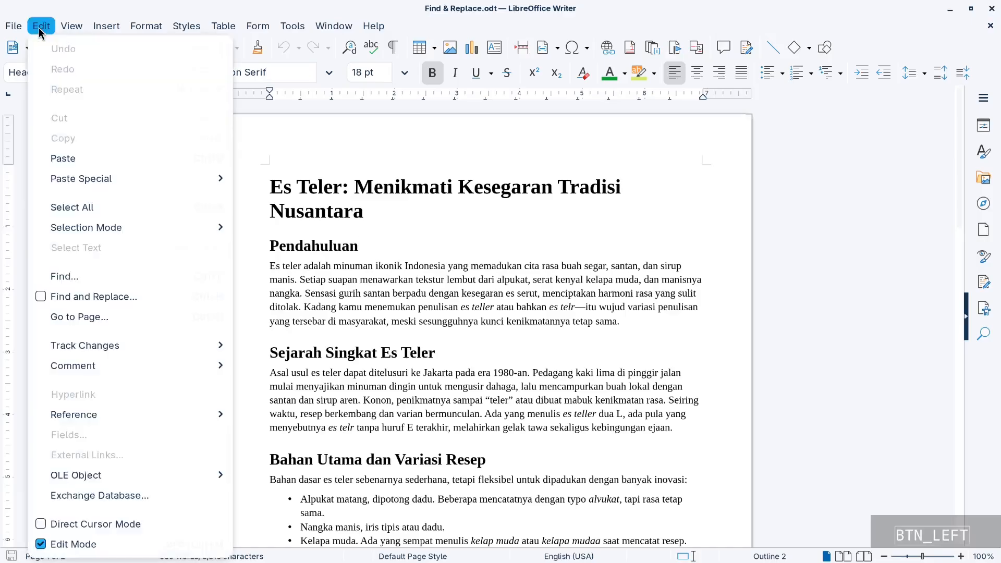
pyautogui.click(127, 280)
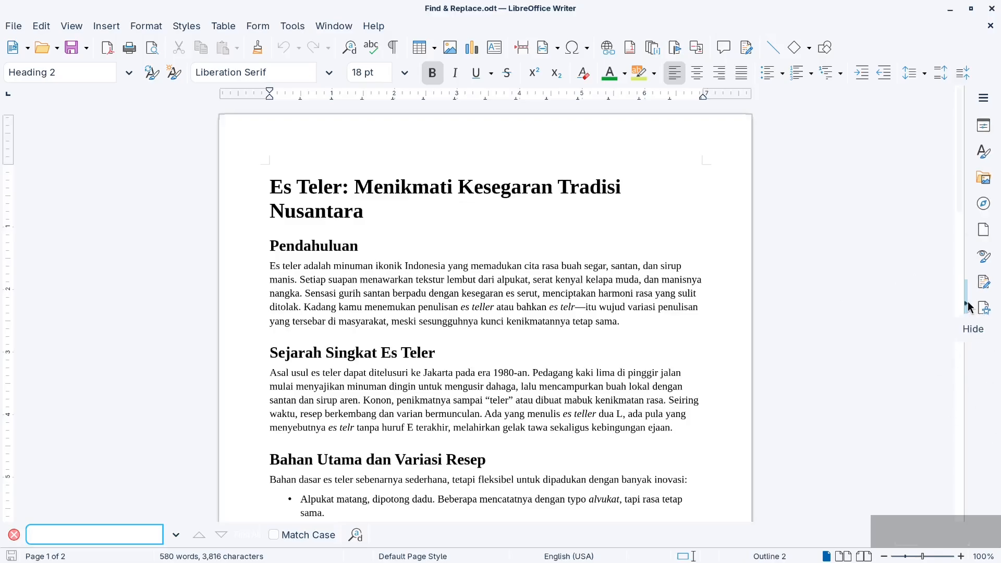
pyautogui.click(977, 339)
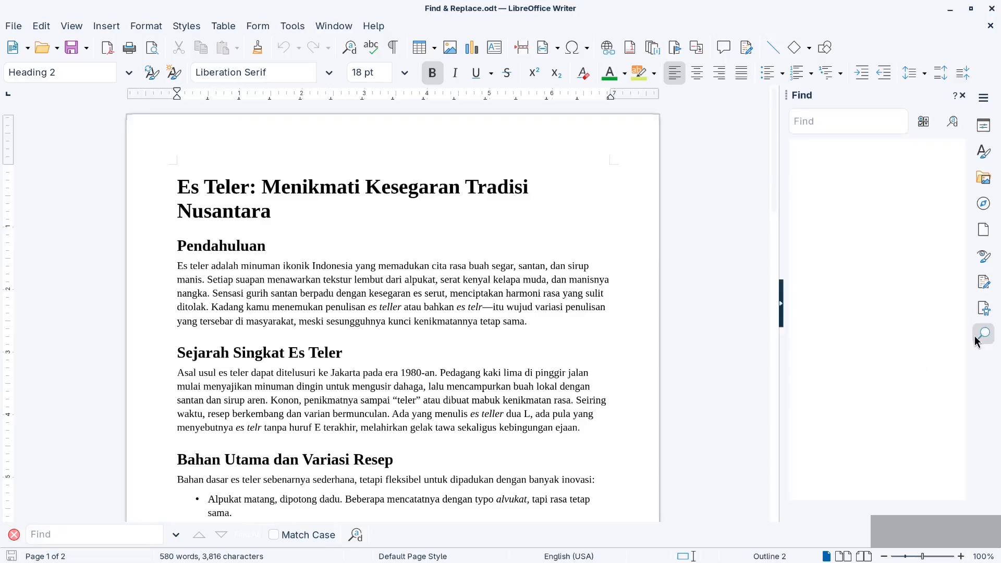
pyautogui.click(849, 129)
# Search the document for "alpukat" using the quick Find bar
pyautogui.click(69, 534)
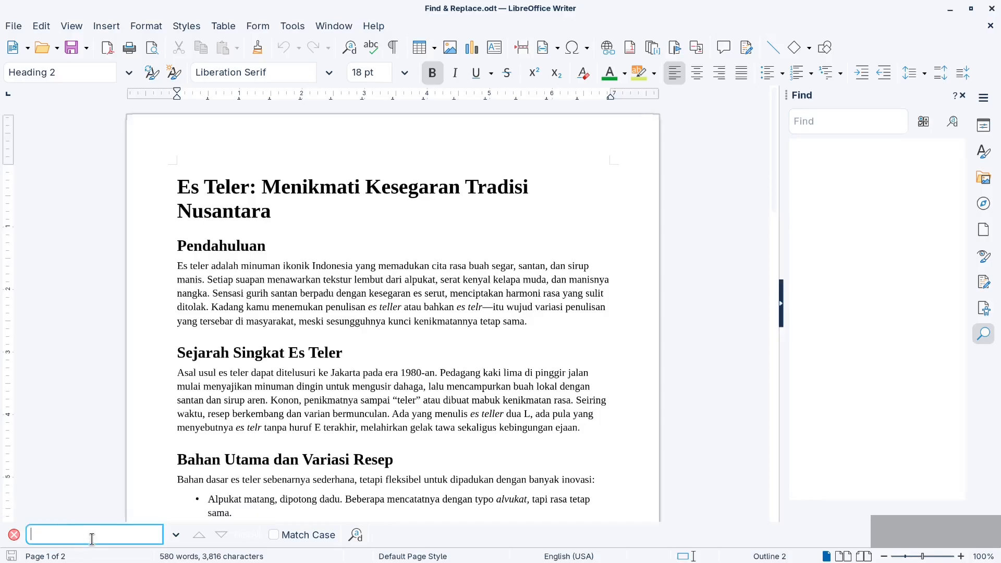
pyautogui.write('alu')
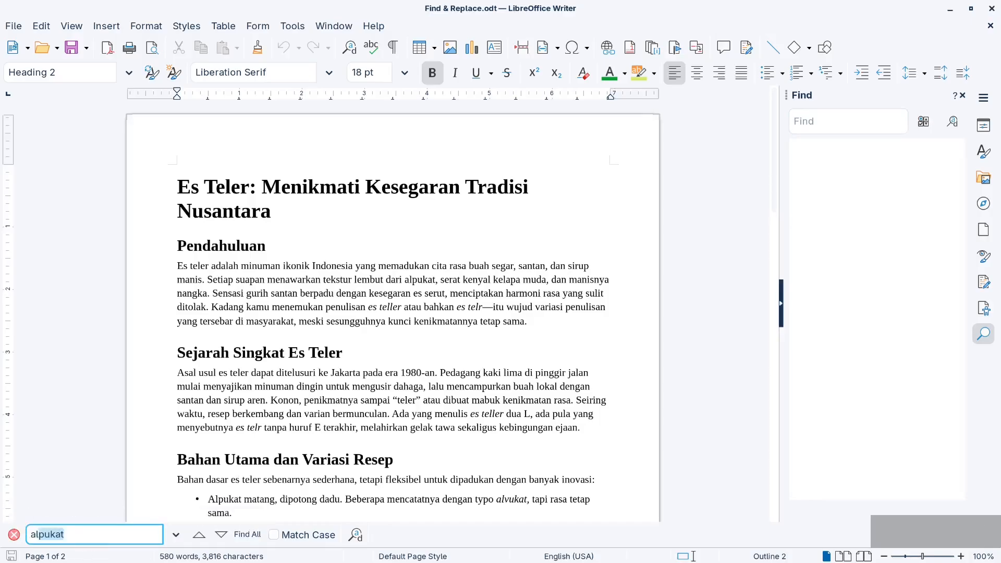
pyautogui.press('BackSpace')
pyautogui.write('pukat')
pyautogui.press('BackSpace')
pyautogui.press('Return')
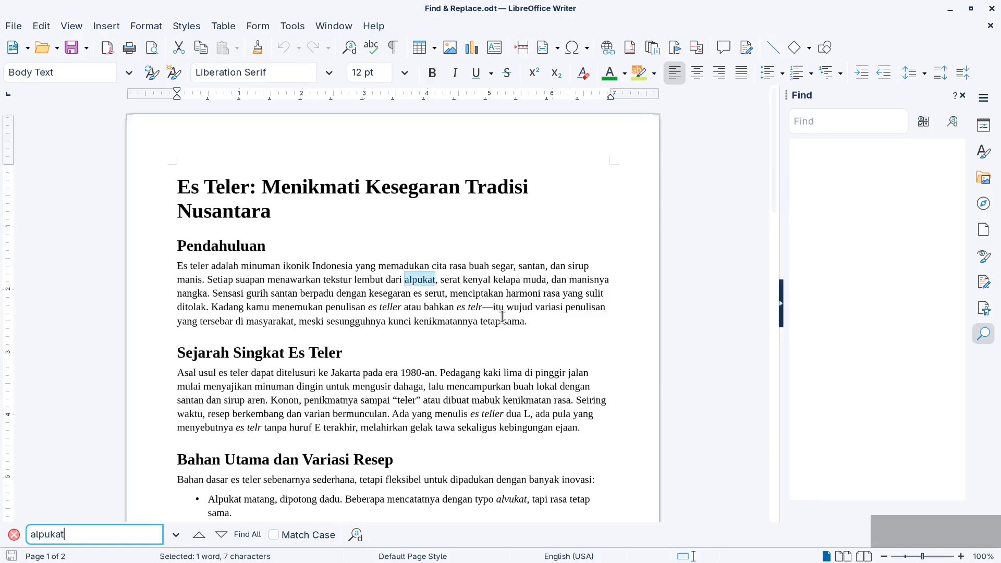
# Step forward through the "alpukat" matches to the Tips Menyajikan bullet, then back to the first ingredient bullet
pyautogui.click(220, 536)
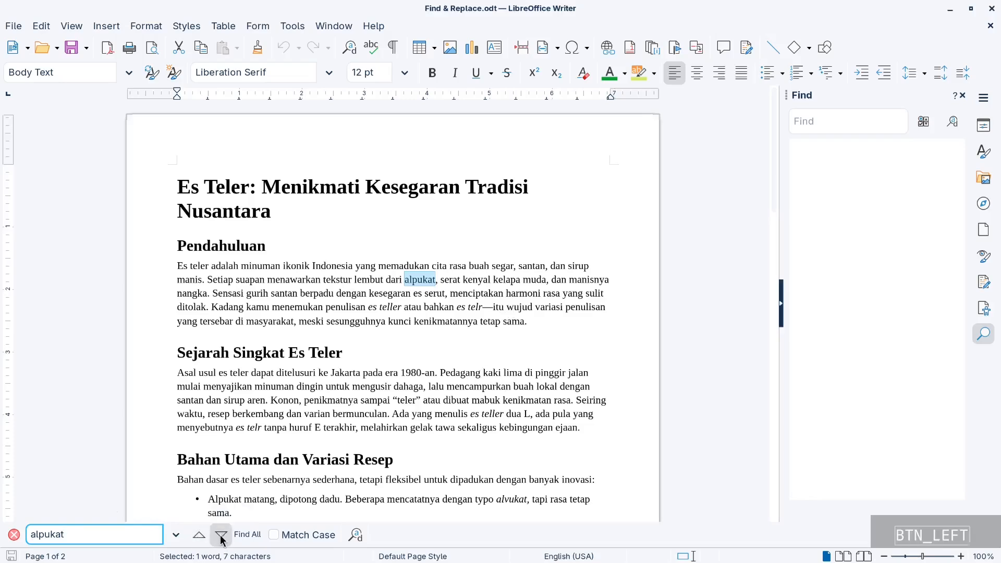
pyautogui.click(221, 537)
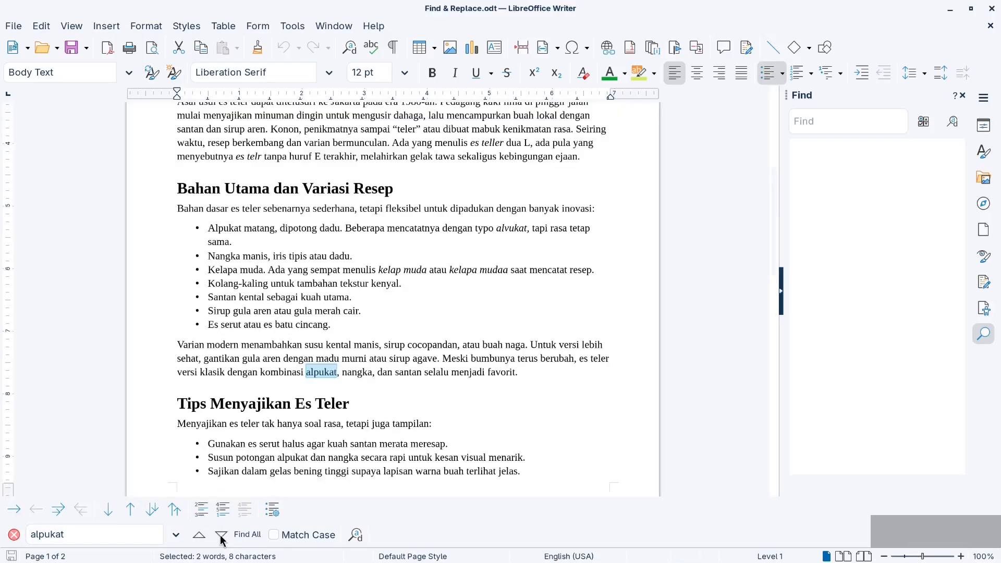
pyautogui.click(221, 537)
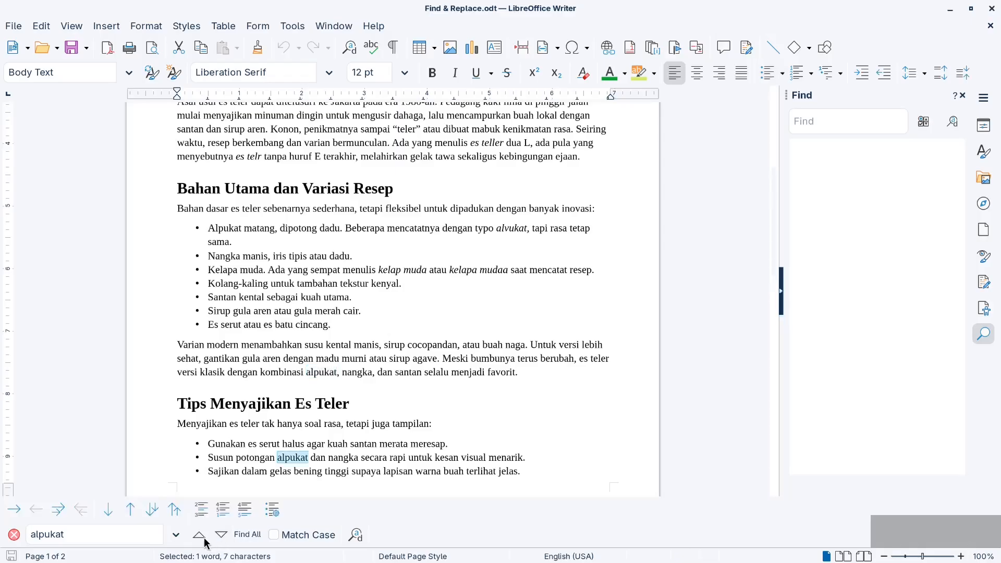
pyautogui.click(201, 536)
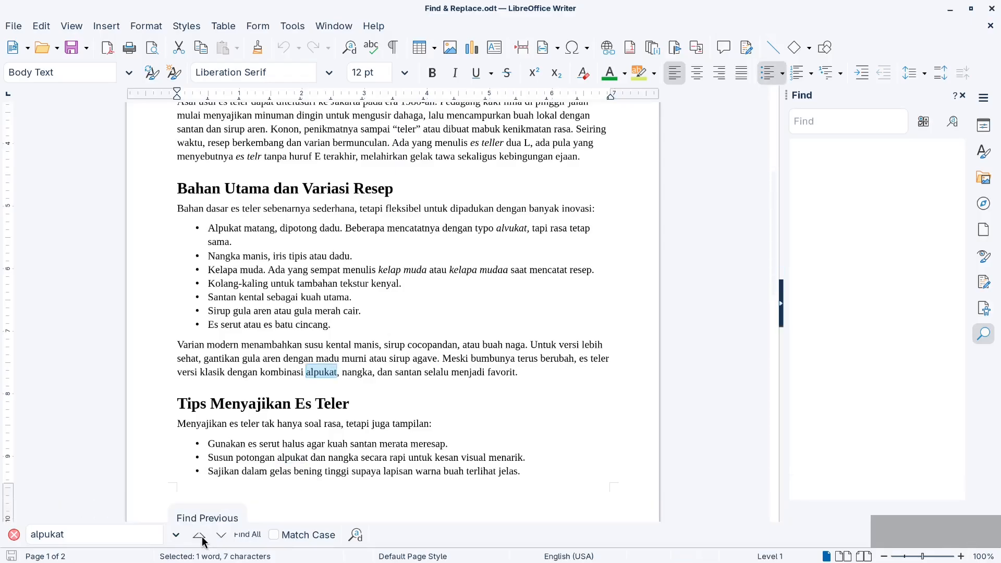
pyautogui.click(201, 539)
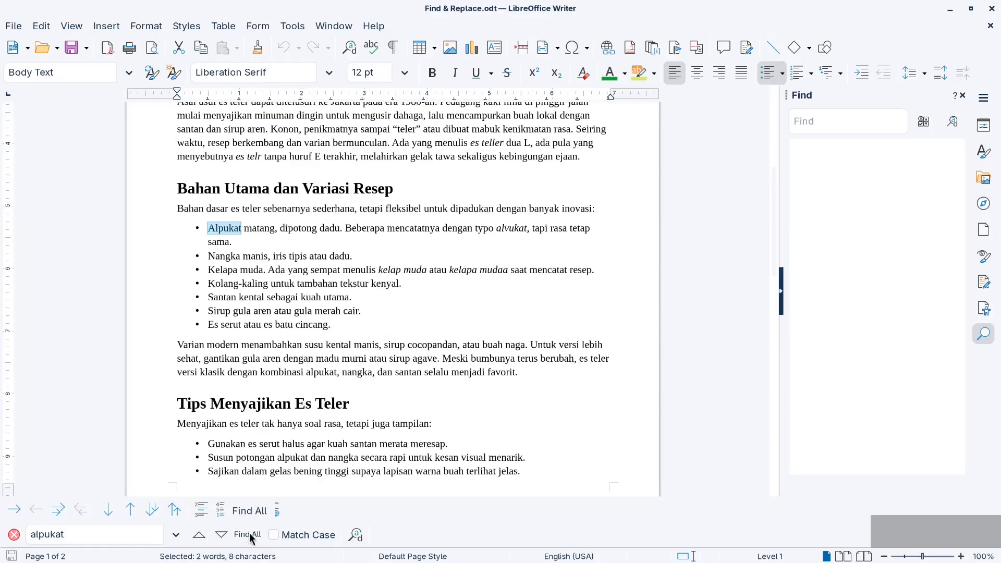
# Find all occurrences of "alpukat", examine the highlights across both pages, and select the misspelled "alvukat" in the first ingredient bullet
pyautogui.click(247, 535)
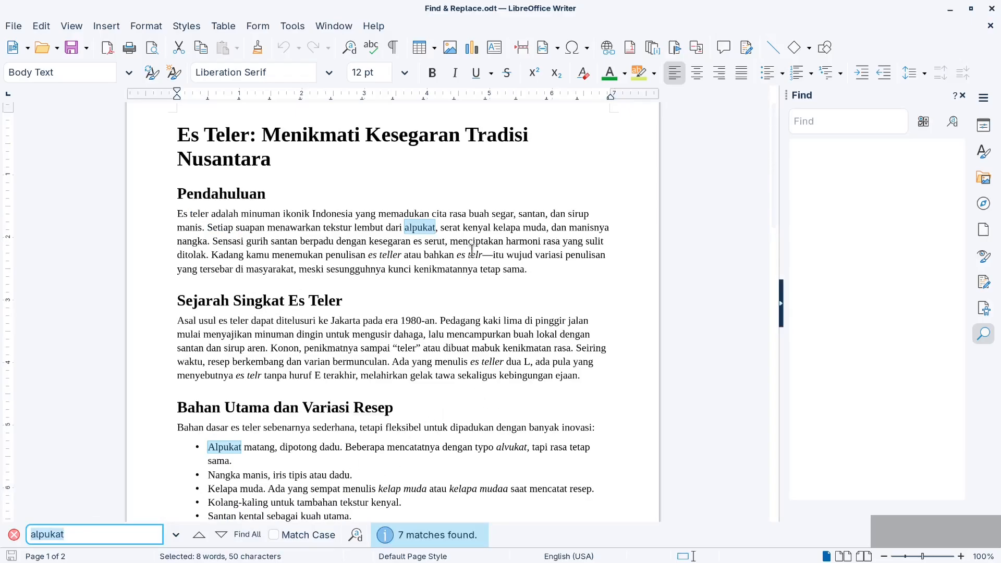
pyautogui.scroll(-2, 472, 253)
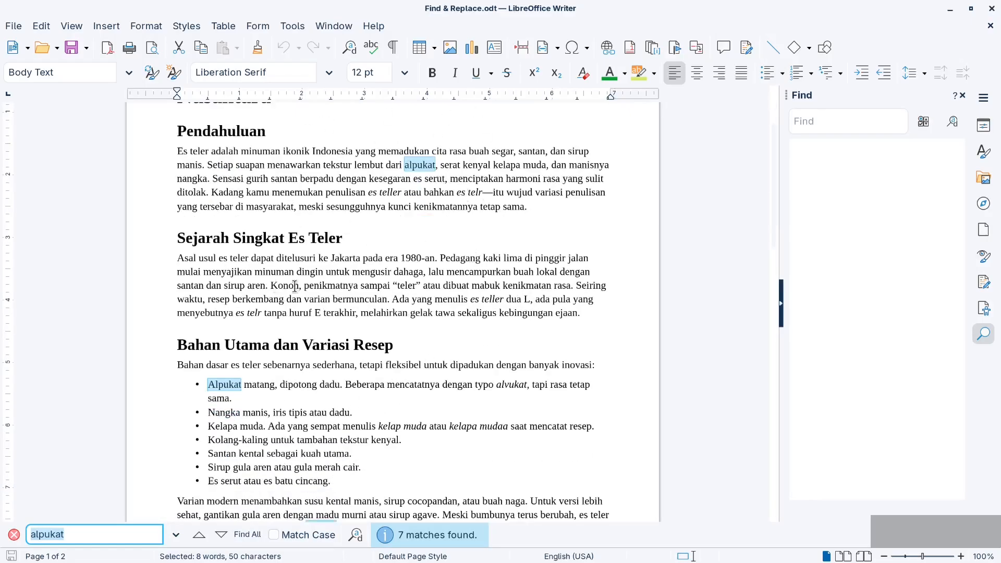
pyautogui.scroll(-5, 245, 321)
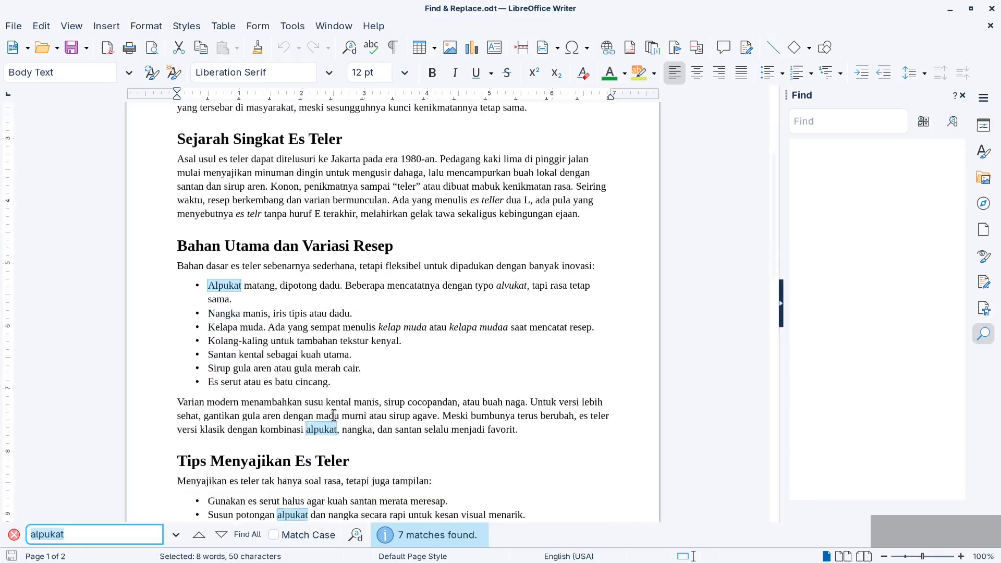
pyautogui.scroll(-15, 294, 419)
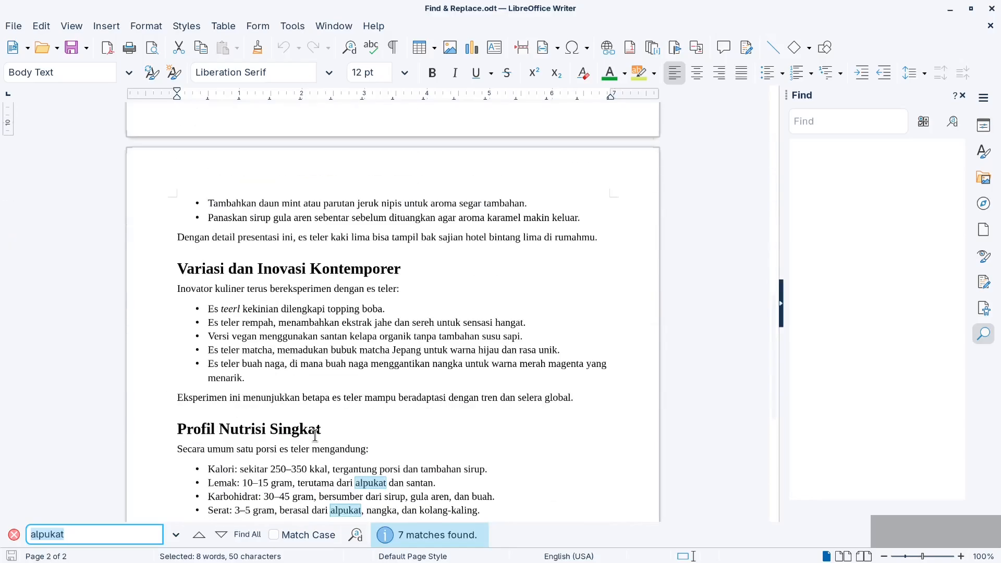
pyautogui.scroll(-1, 409, 472)
pyautogui.scroll(-3, 385, 419)
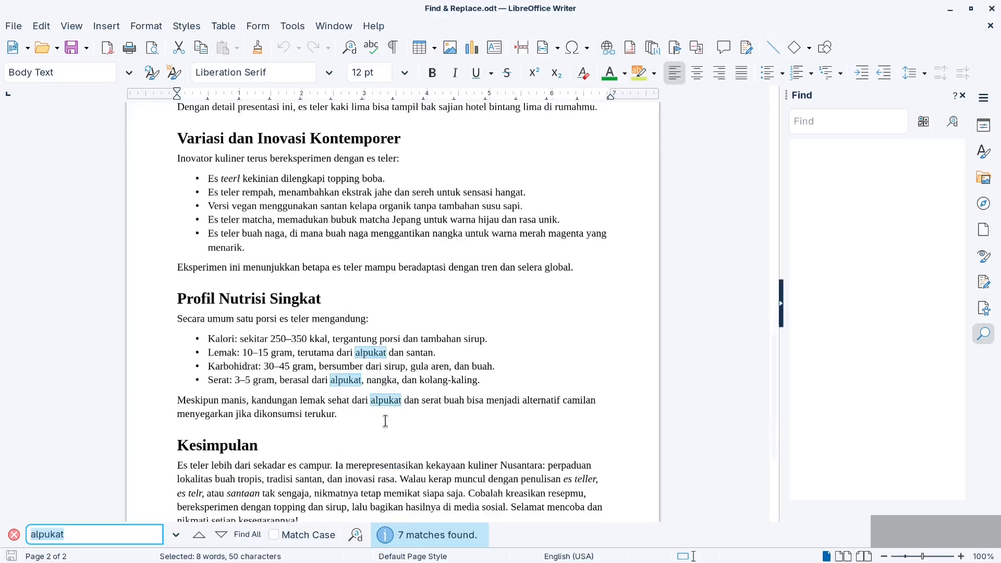
pyautogui.scroll(-3, 386, 399)
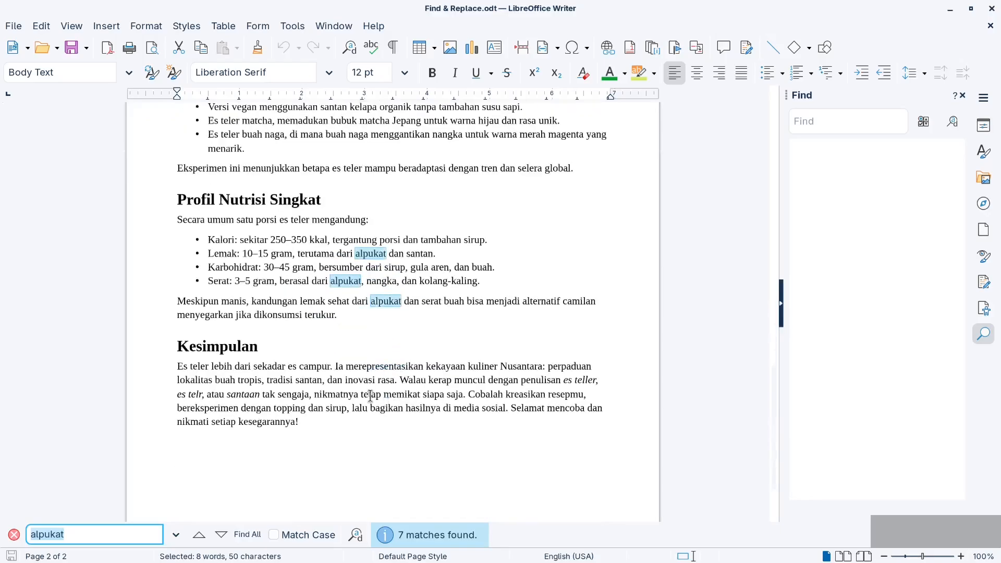
pyautogui.scroll(20, 370, 396)
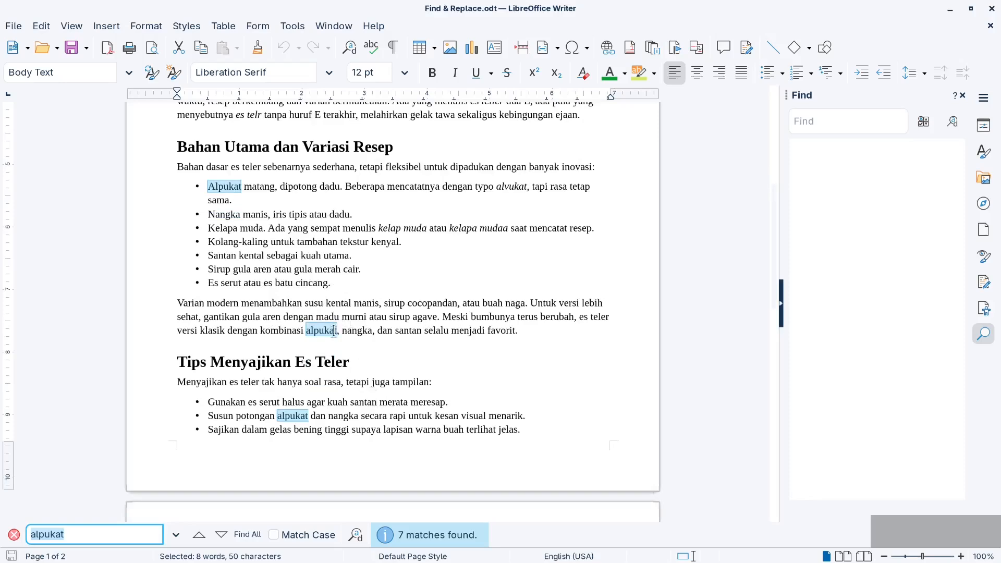
pyautogui.scroll(3, 365, 323)
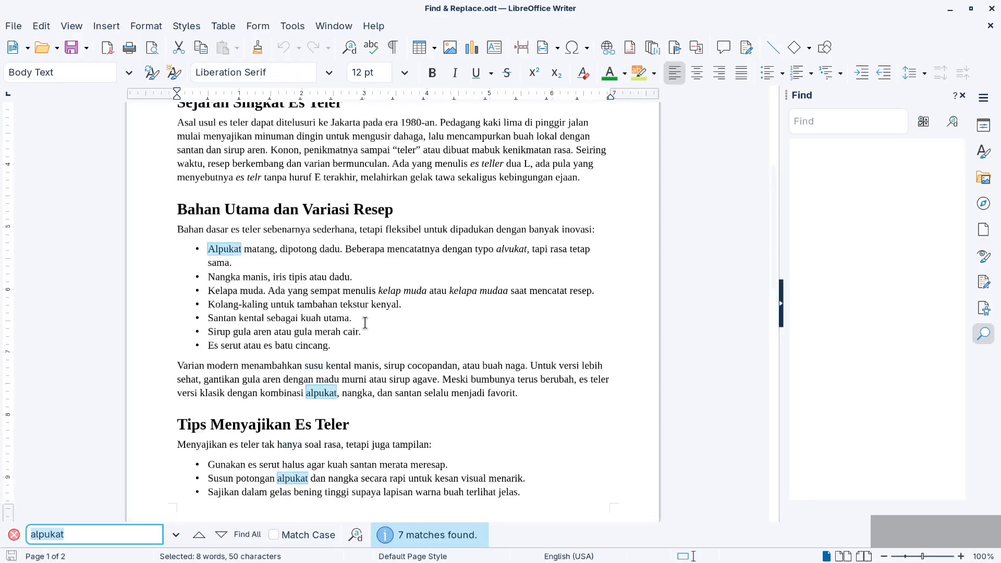
pyautogui.doubleClick(503, 249)
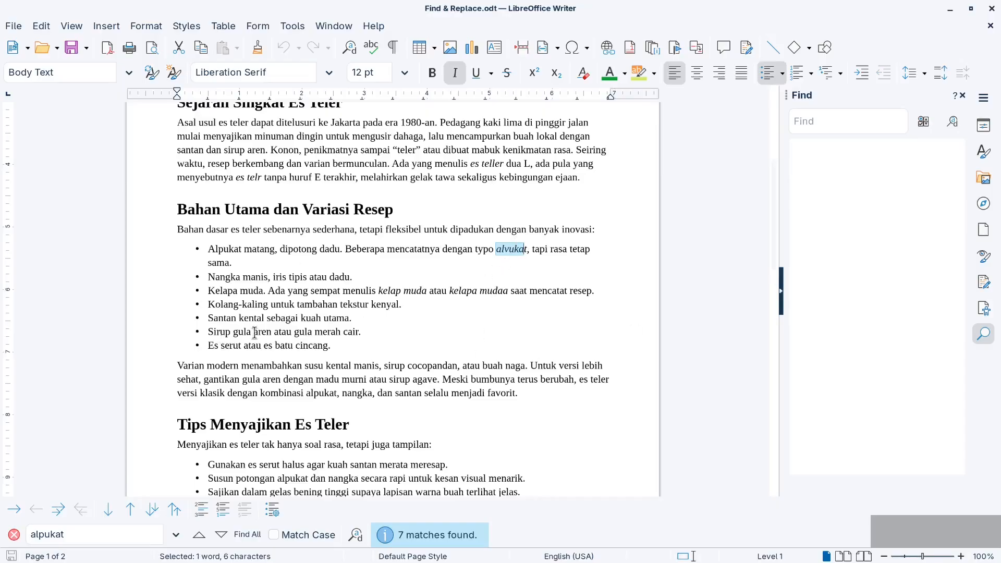
# Search for "alpukat" in the sidebar Find deck to list the matches by page
pyautogui.click(838, 128)
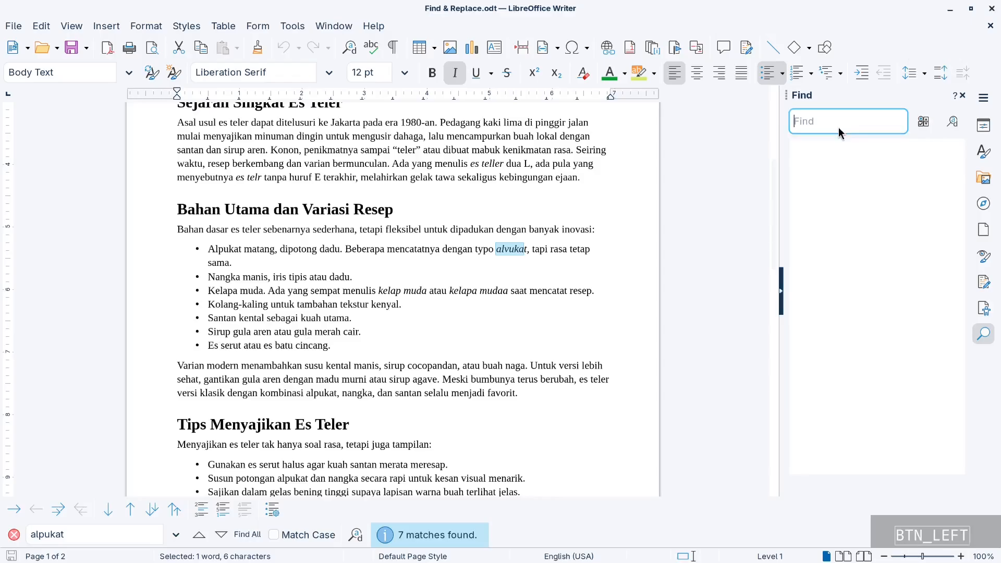
pyautogui.write('alpukat')
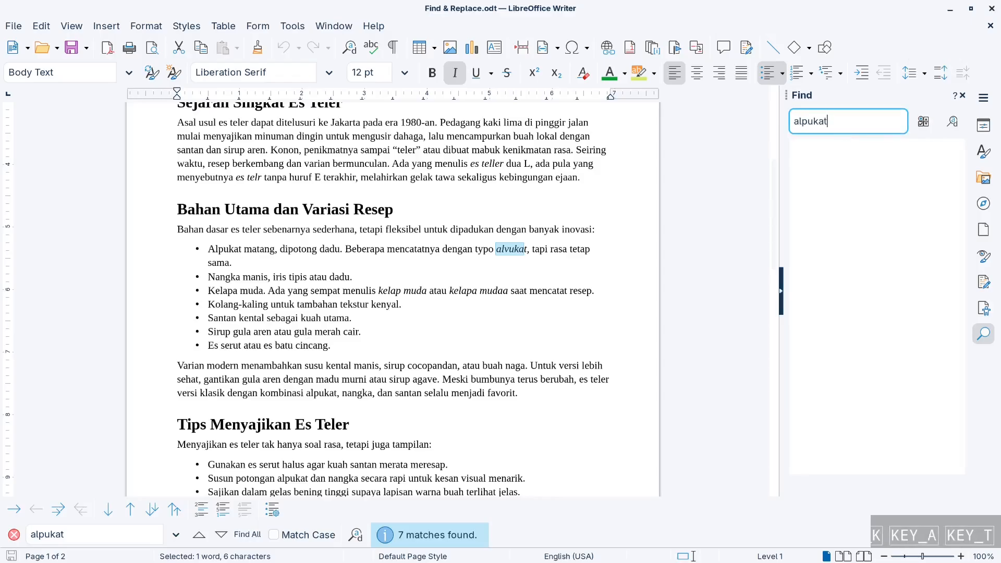
pyautogui.press('Return')
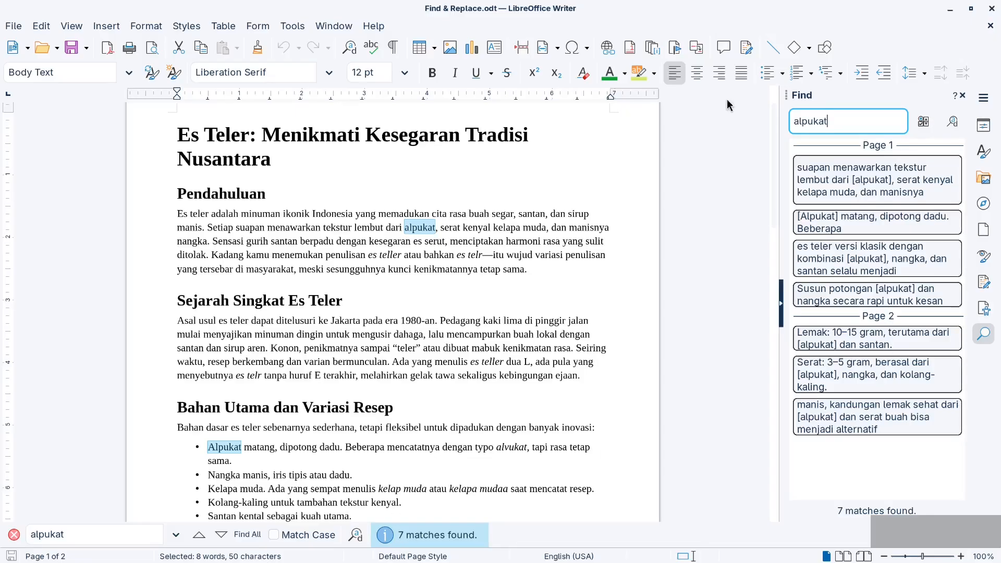
# Enable Match case in the Find deck's search options
pyautogui.click(921, 125)
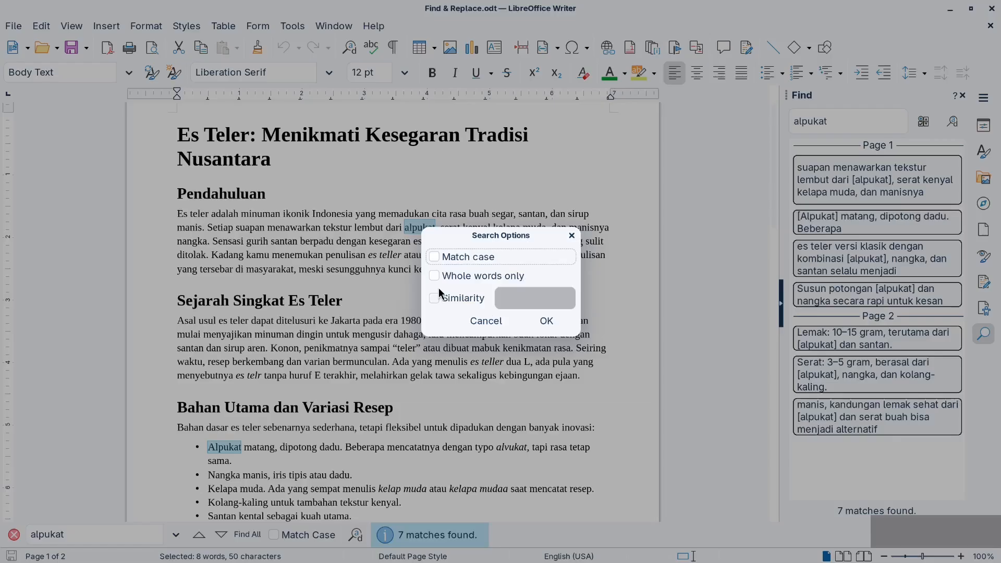
pyautogui.press('space')
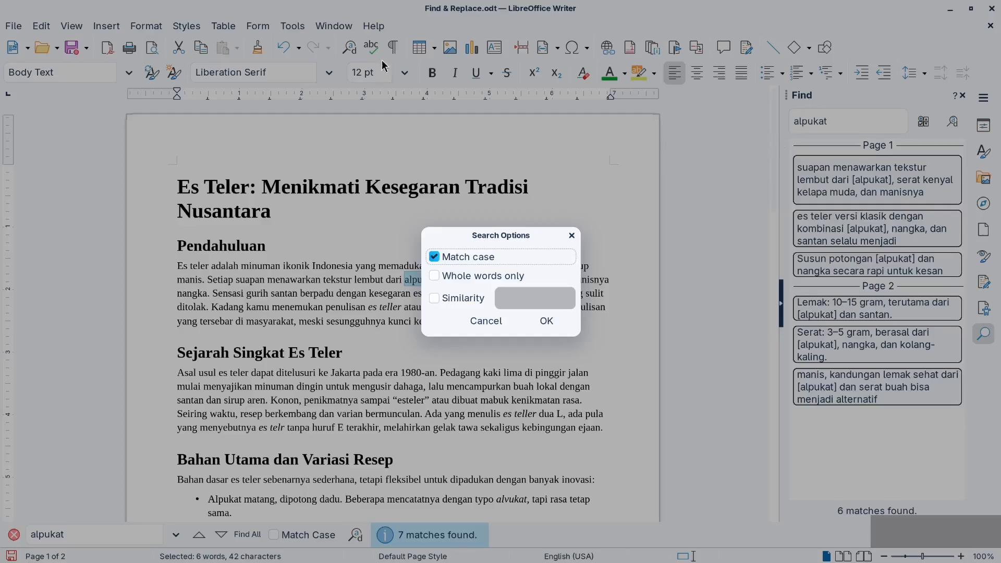
pyautogui.click(551, 319)
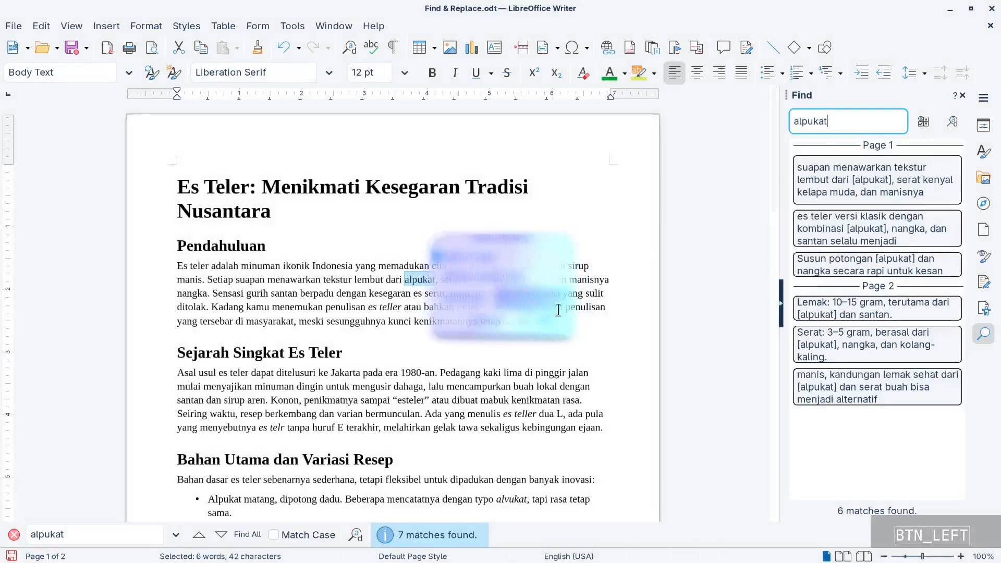
# Replace the Find deck's search term with lowercase "teler" and run the case-sensitive search
pyautogui.click(835, 128)
pyautogui.moveTo(827, 124); pyautogui.dragTo(444, 83)
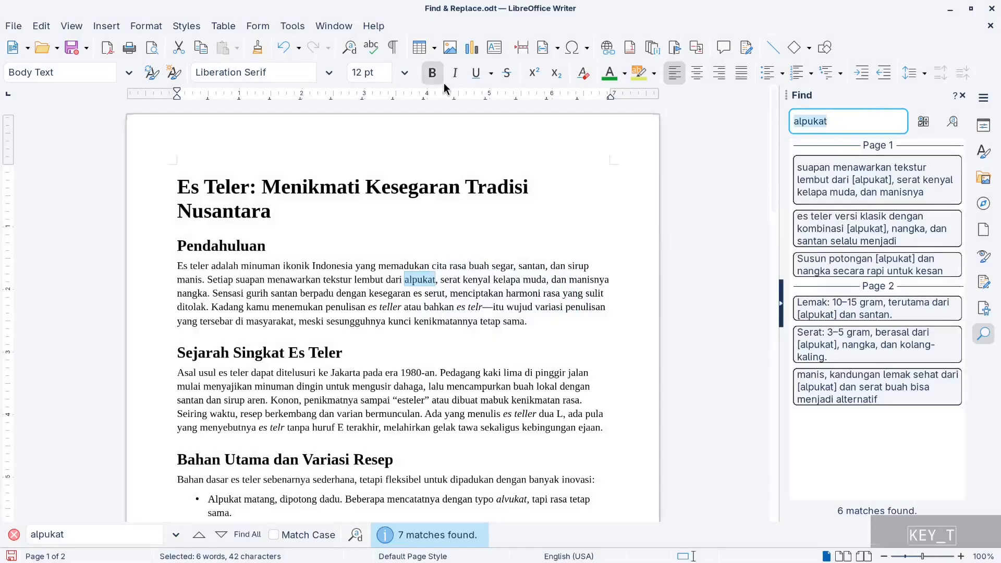
pyautogui.write('teler')
pyautogui.press('Return')
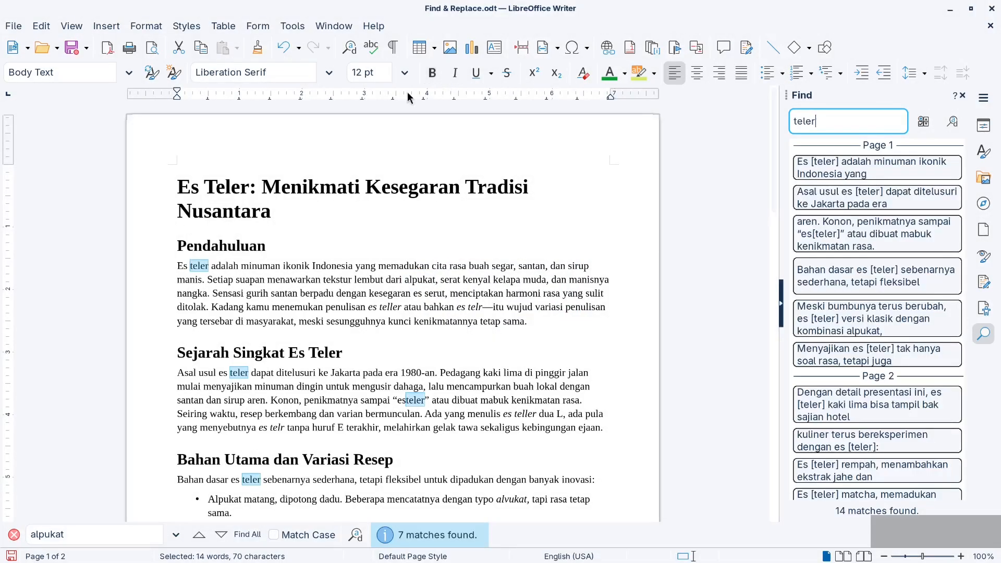
# Select "Teler" in the title for comparison, and change the Find deck's search term to capitalised "Teler"
pyautogui.moveTo(204, 189); pyautogui.dragTo(240, 190)
pyautogui.click(792, 123)
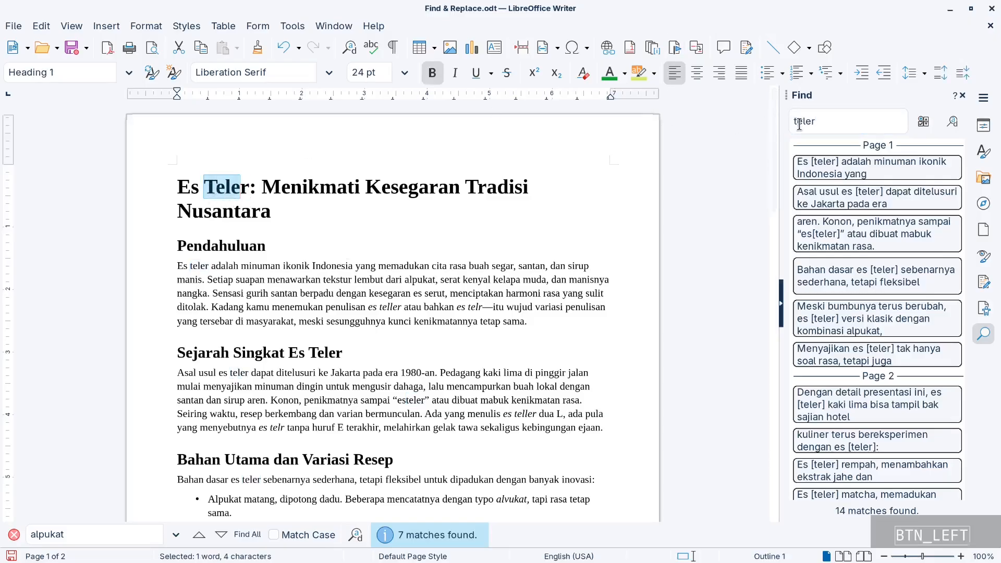
pyautogui.press('Delete')
pyautogui.write('T')
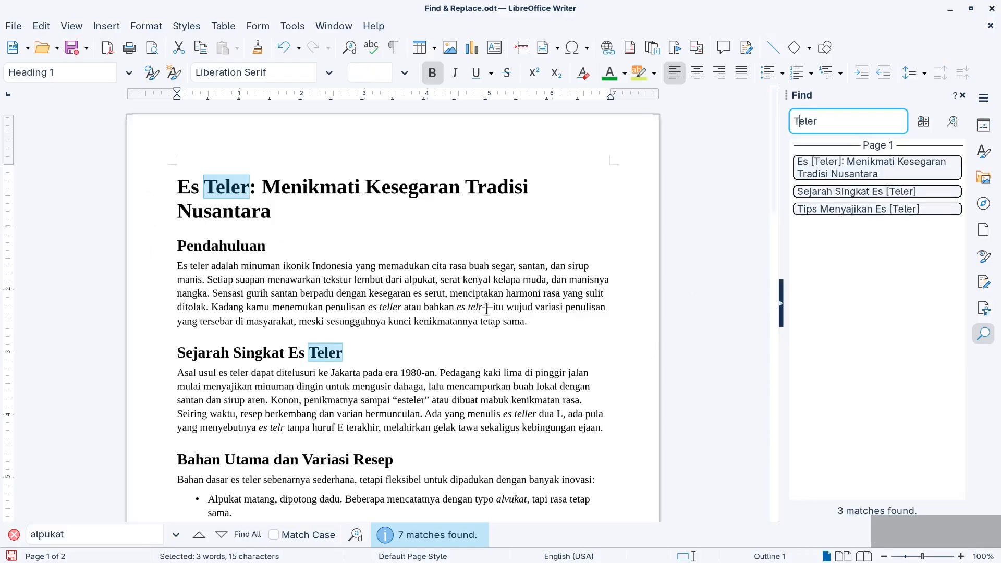
pyautogui.scroll(-2, 482, 308)
pyautogui.scroll(2, 480, 322)
# Turn off Match case and enable Whole words only in the search options, and search for "teler"
pyautogui.click(916, 125)
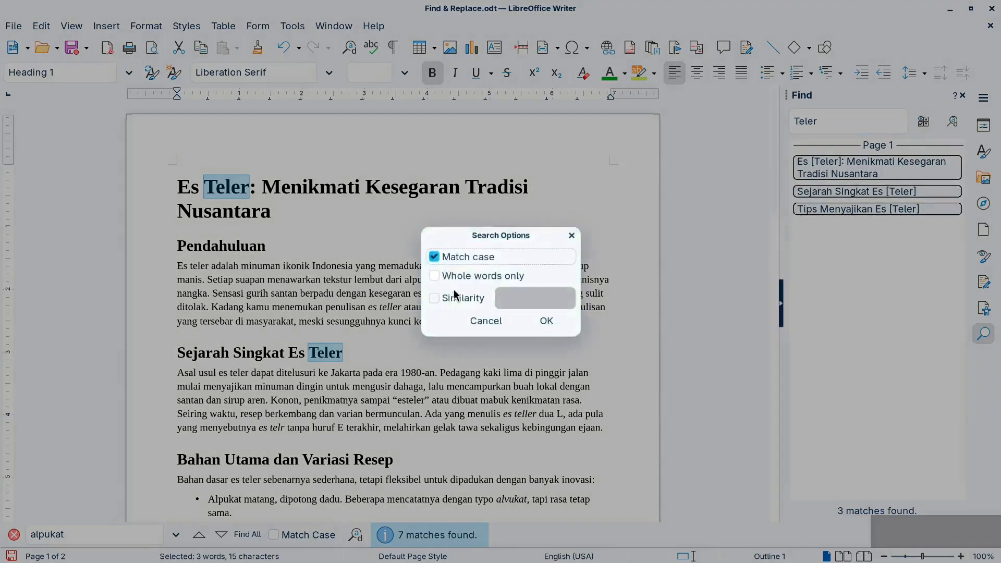
pyautogui.click(434, 257)
pyautogui.click(435, 257)
pyautogui.click(434, 275)
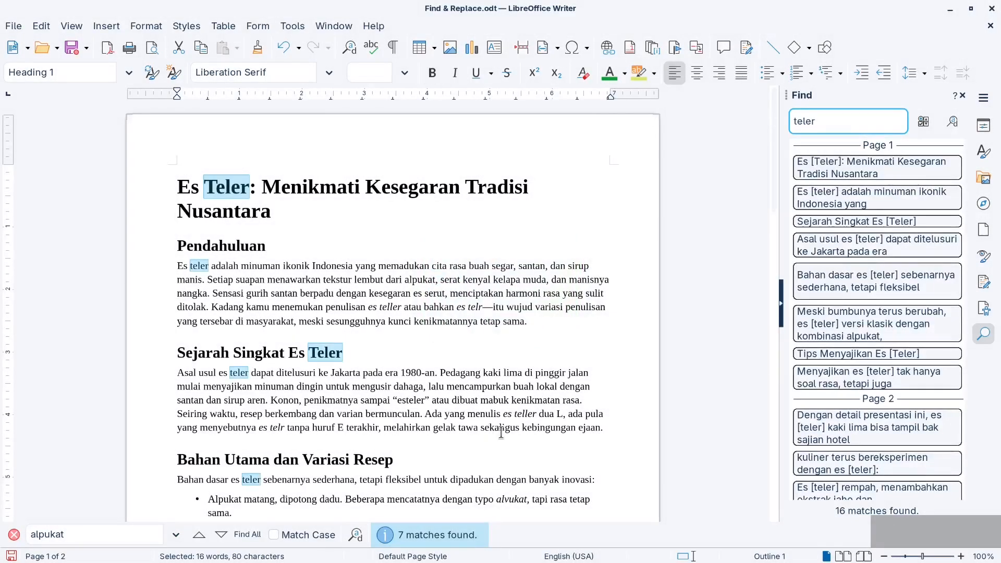
# Remove "es" from "esteler" in the Sejarah Singkat Es Teler paragraph and rerun the whole-word search for "teler"
pyautogui.tripleClick(395, 403)
pyautogui.doubleClick(395, 402)
pyautogui.click(374, 365)
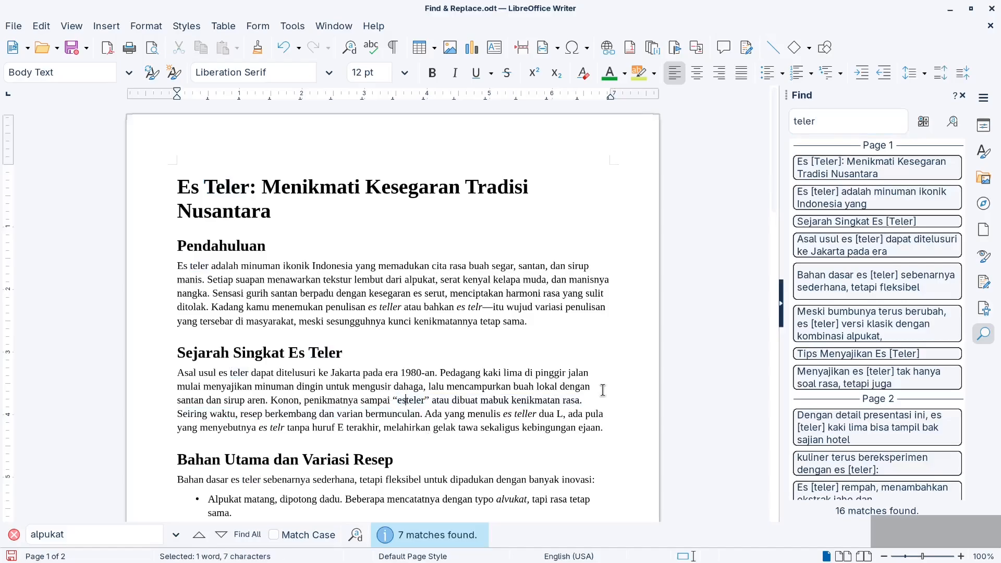
pyautogui.press('BackSpace')
pyautogui.press('BackSpace')
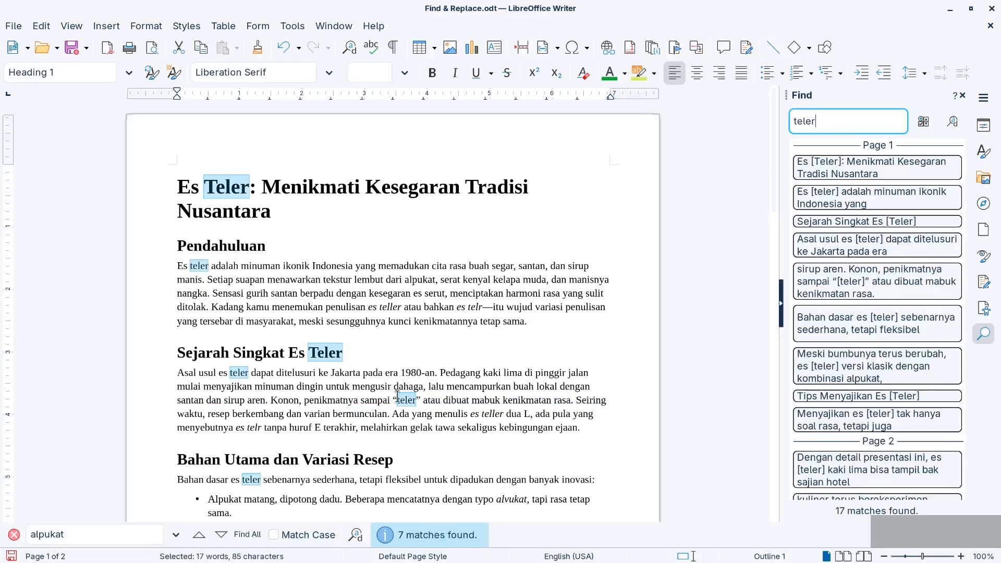
pyautogui.click(430, 382)
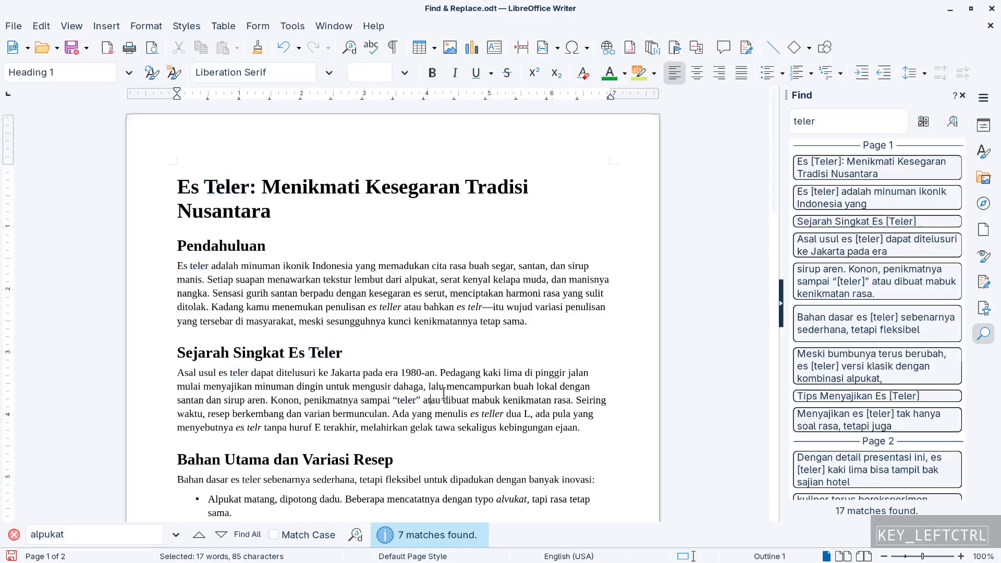
# Undo the removal of "es" from "esteler", and search for "teler" with Match case enabled alongside Whole words only
pyautogui.hotkey('ctrl', 'z')
pyautogui.click(407, 400)
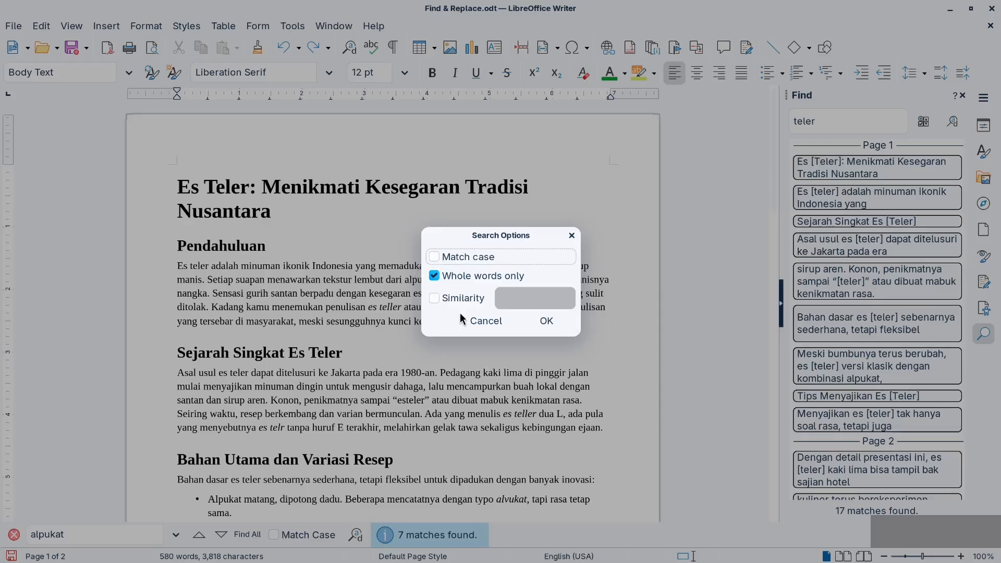
pyautogui.click(435, 257)
pyautogui.click(547, 321)
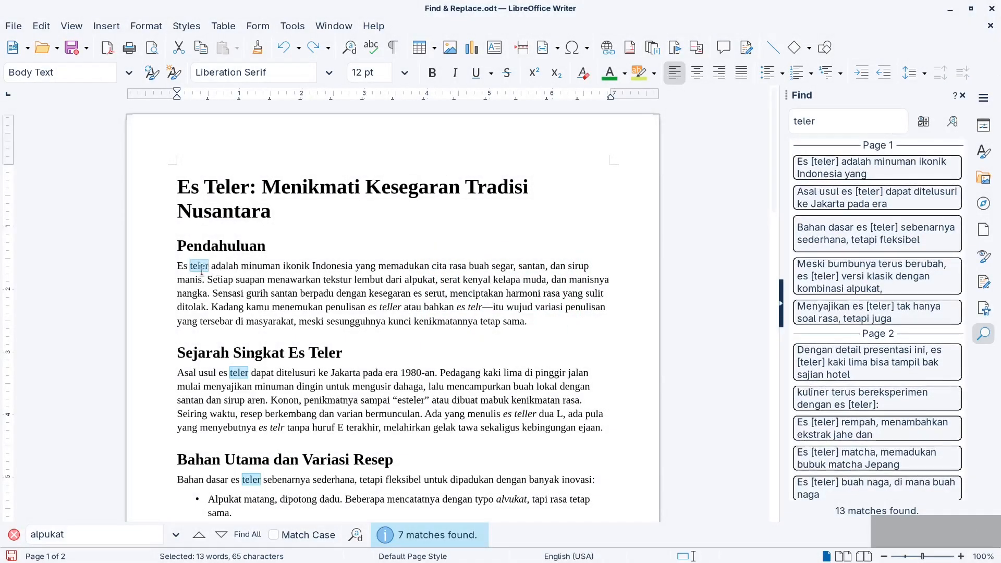
# Change "teler" to "Teler" in the Pendahuluan opening and to "telerin" in the Sejarah Singkat Es Teler opening, rerunning the "teler" search after each edit
pyautogui.click(859, 121)
pyautogui.press('Return')
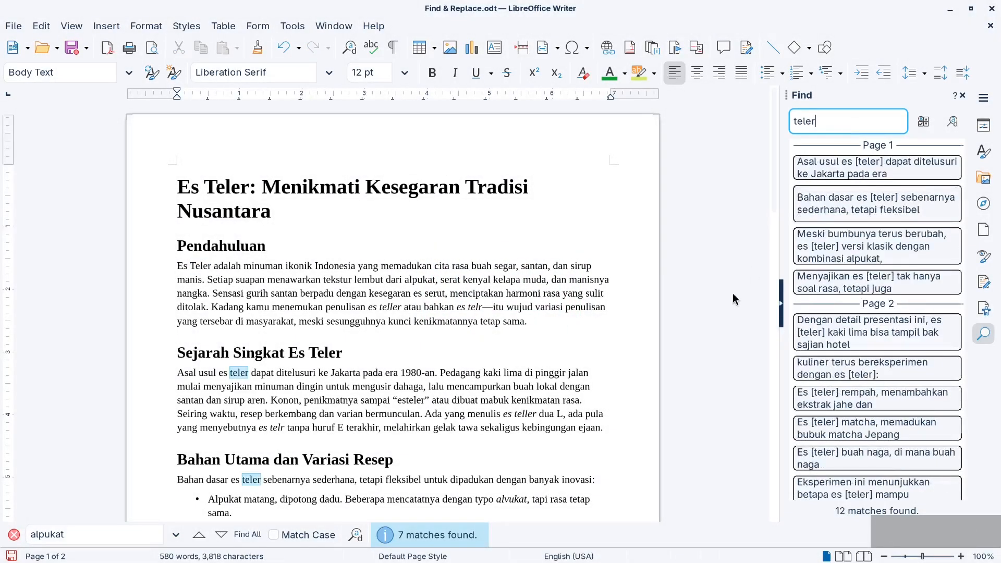
pyautogui.click(235, 379)
pyautogui.press('Right')
pyautogui.press('Right')
pyautogui.press('Right')
pyautogui.write('in')
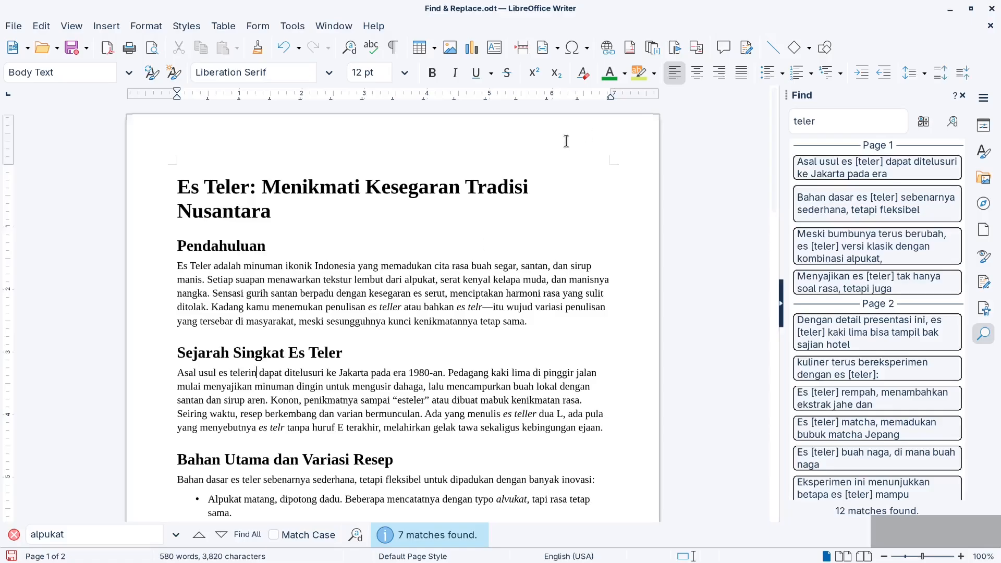
pyautogui.click(852, 127)
pyautogui.press('Return')
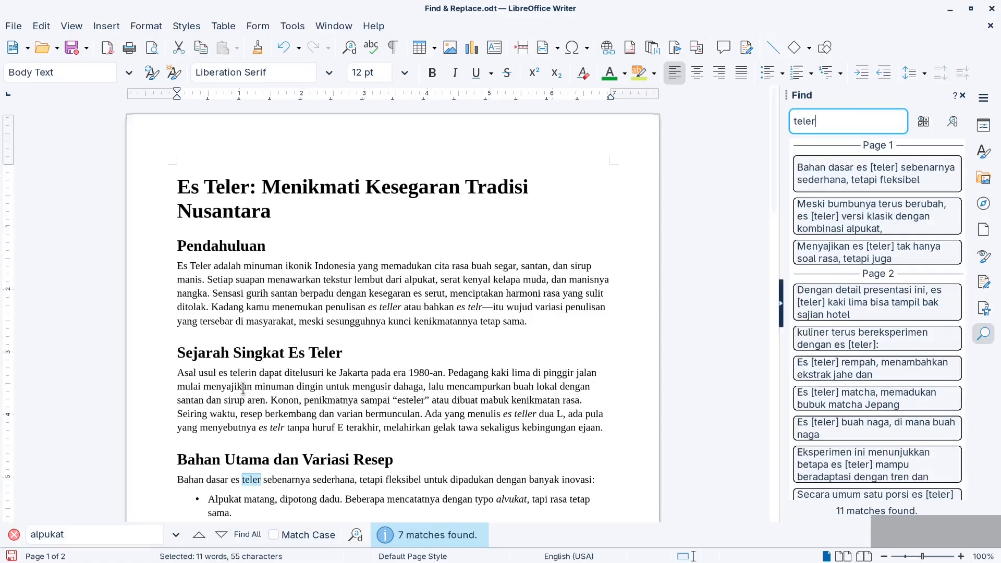
# Replace Match case and Whole words only with a combined Similarity search allowing 2 exchanged, added and removed characters, and search for "teler"
pyautogui.click(922, 121)
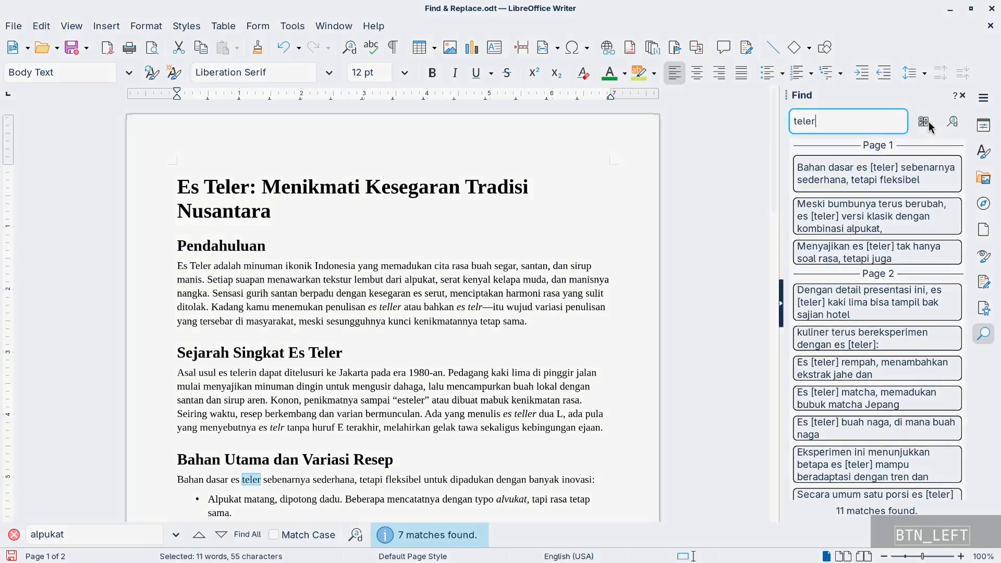
pyautogui.click(433, 276)
pyautogui.click(433, 256)
pyautogui.click(434, 298)
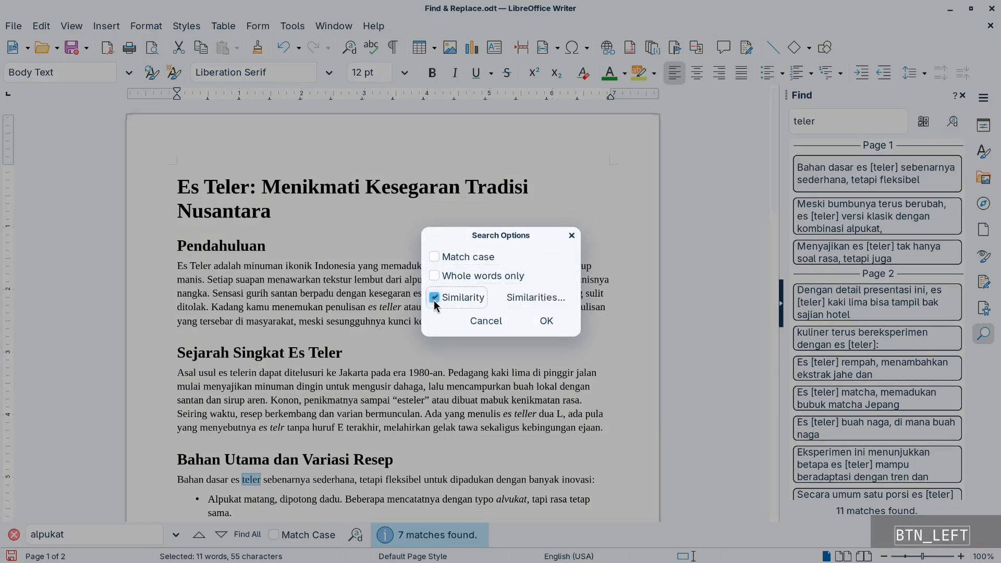
pyautogui.click(543, 299)
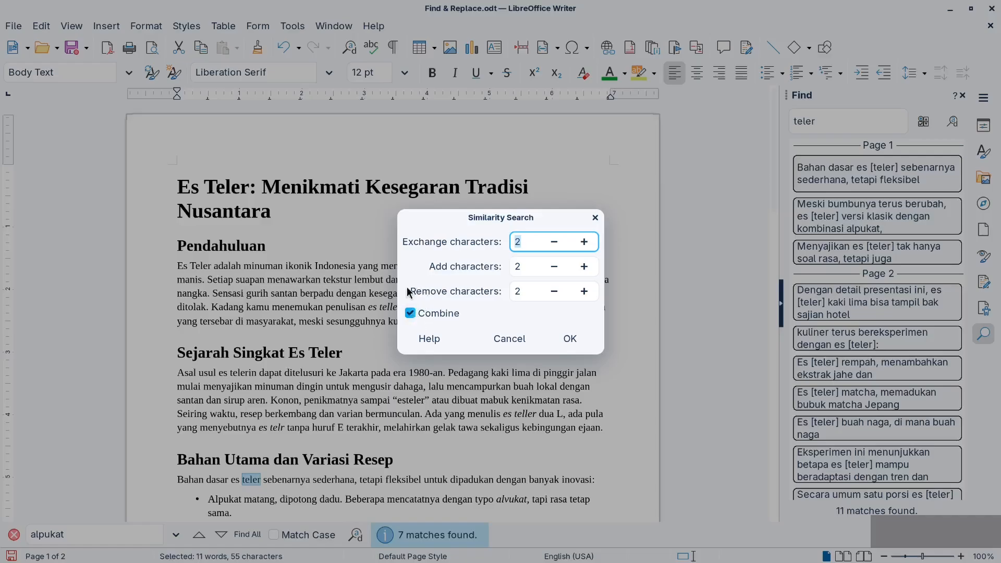
pyautogui.click(563, 342)
pyautogui.press('Return')
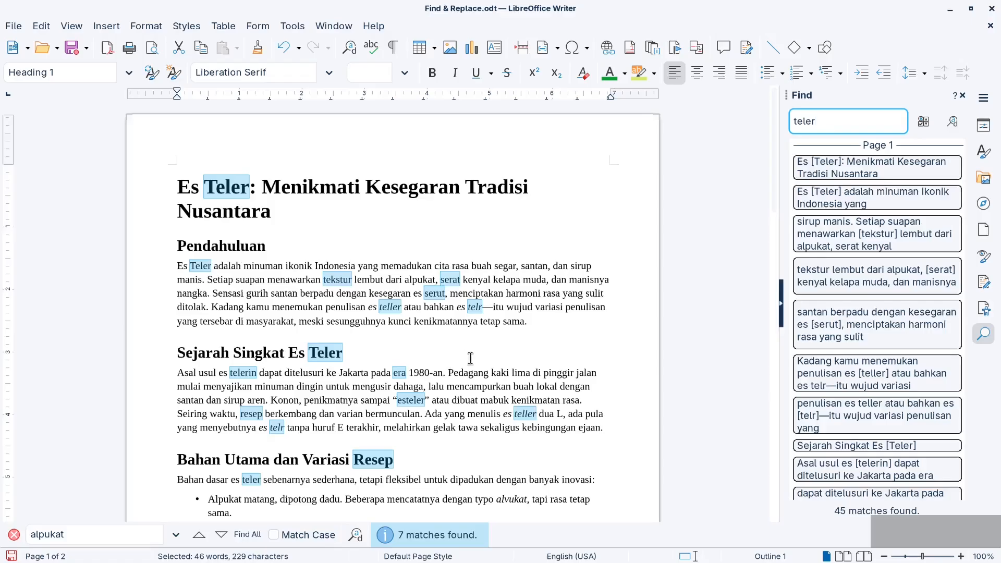
# Examine the similarity matches "era", "esteler" and "teller" in the Sejarah Singkat Es Teler paragraph, and rerun the search to review the remaining matches
pyautogui.click(399, 374)
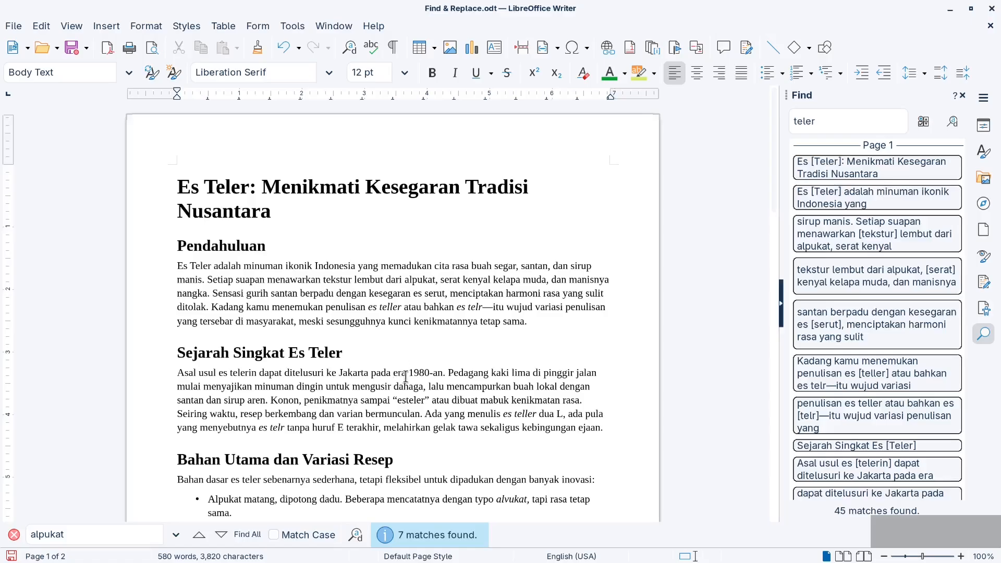
pyautogui.click(404, 376)
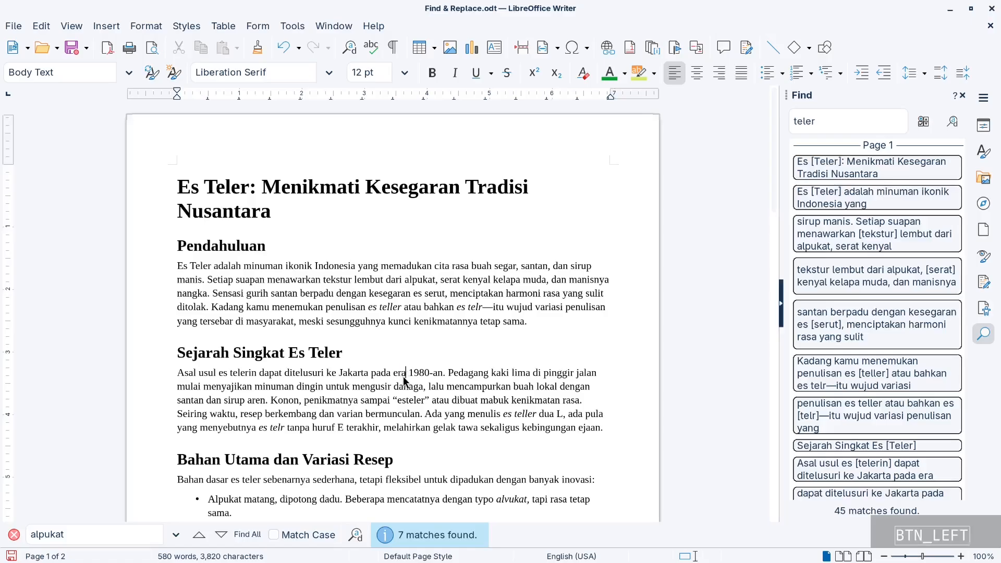
pyautogui.click(404, 402)
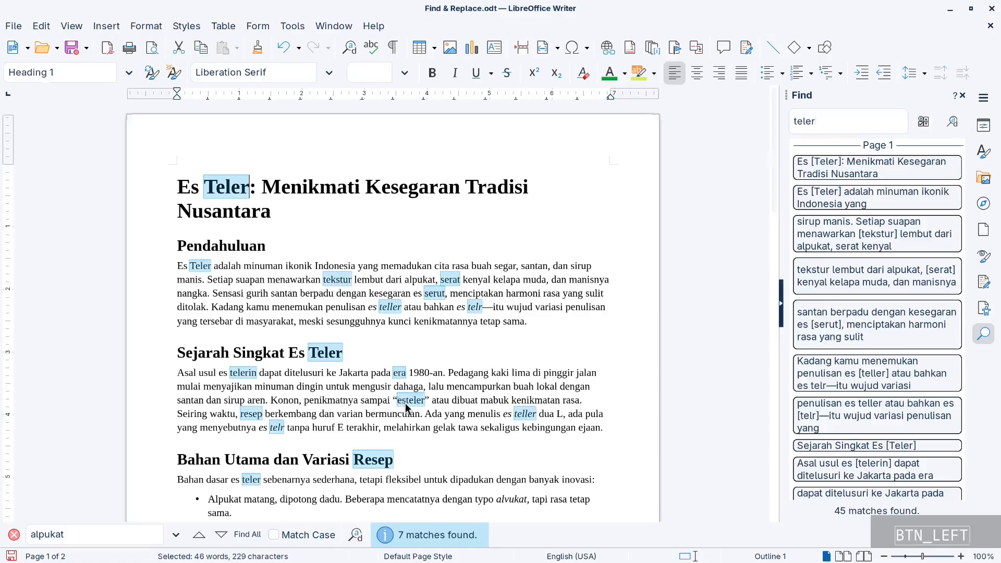
pyautogui.click(409, 399)
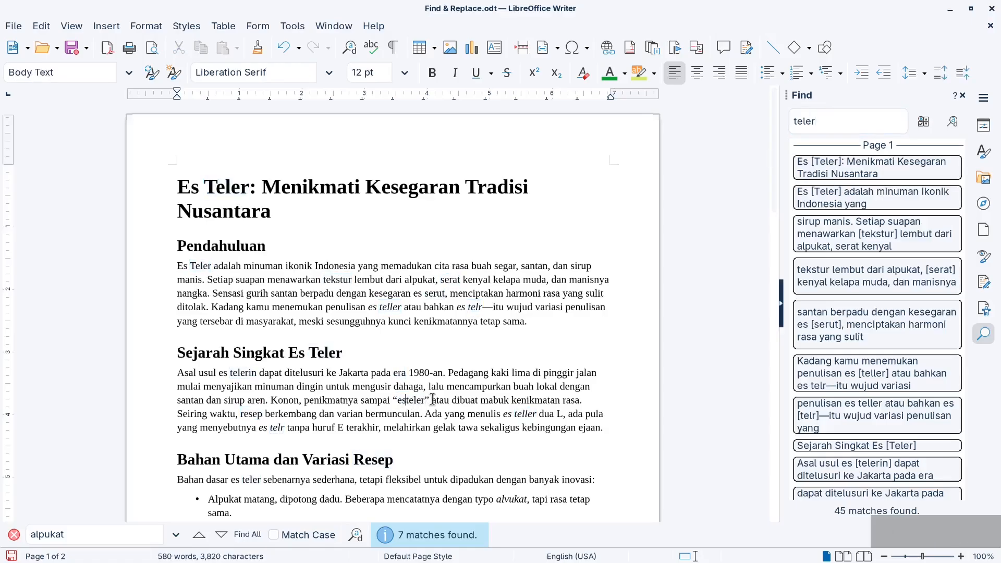
pyautogui.click(428, 404)
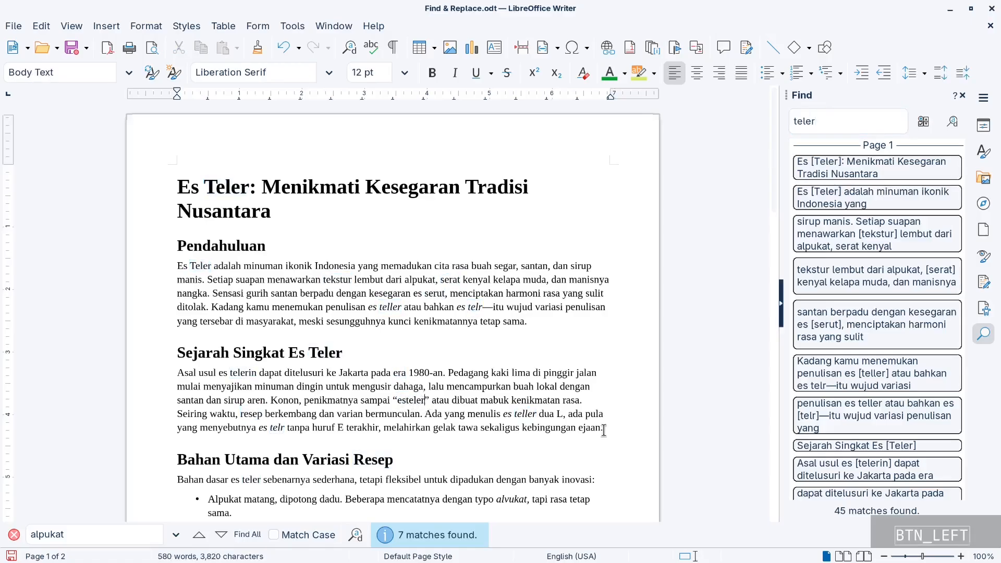
pyautogui.click(524, 414)
pyautogui.click(870, 113)
pyautogui.press('Return')
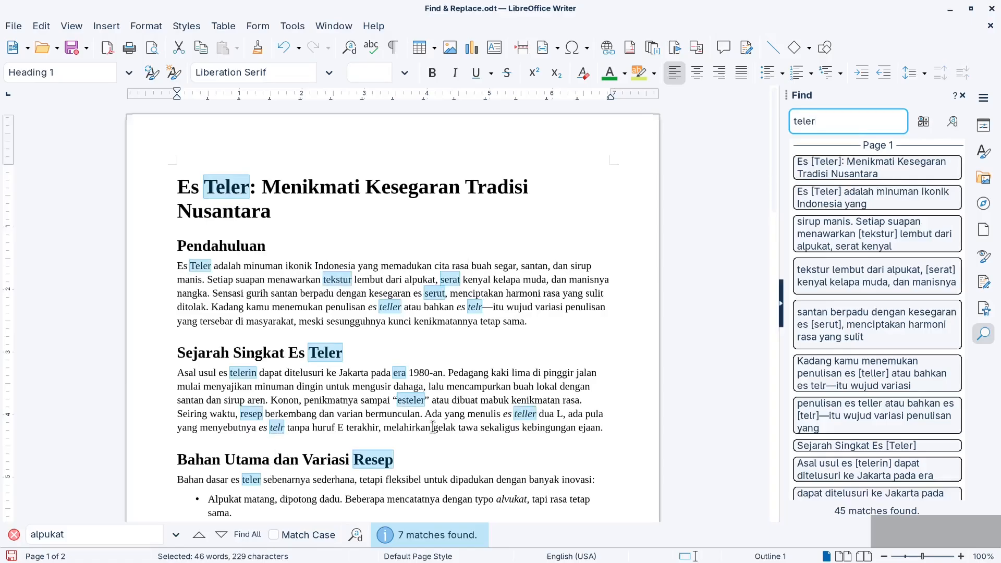
pyautogui.scroll(-3, 464, 438)
pyautogui.scroll(-4, 463, 438)
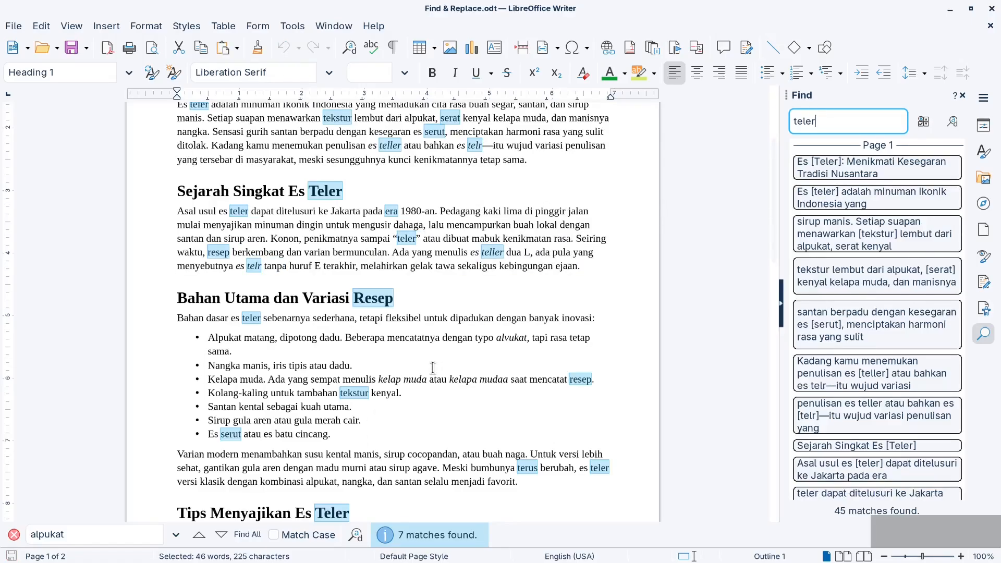
# Turn off Combine in the similarity search settings and apply the search options to "teler"
pyautogui.click(924, 123)
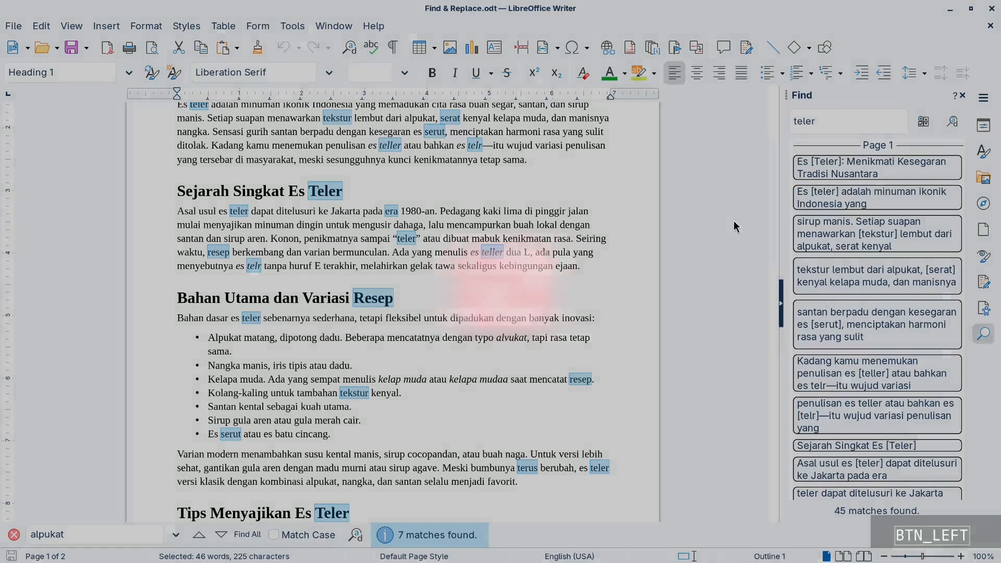
pyautogui.click(512, 299)
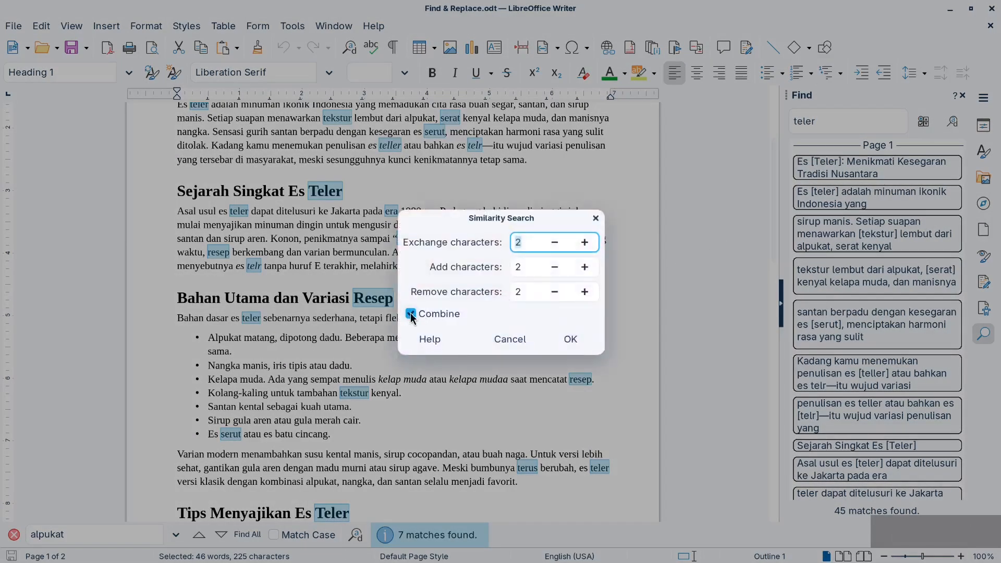
pyautogui.click(411, 315)
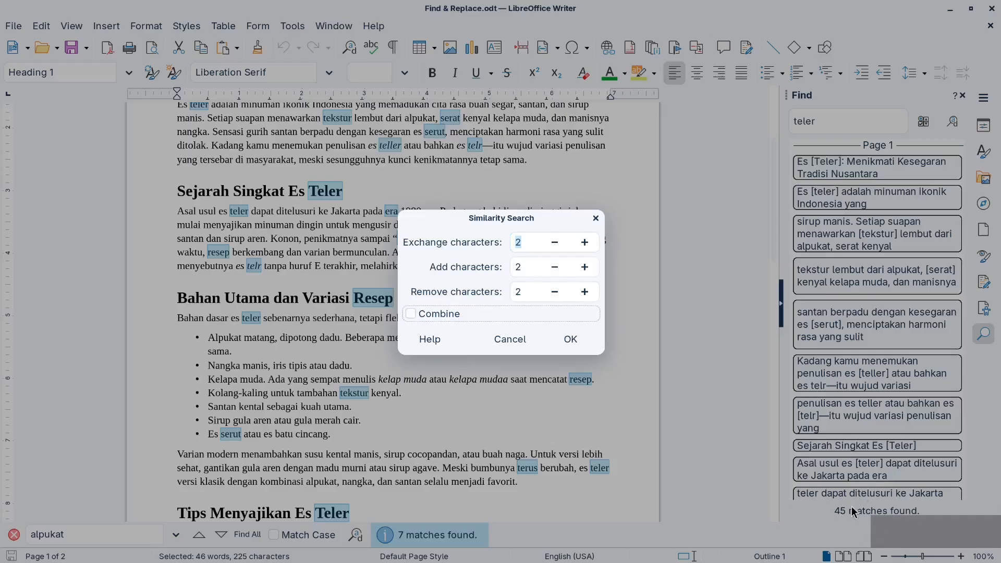
pyautogui.click(570, 340)
pyautogui.click(546, 321)
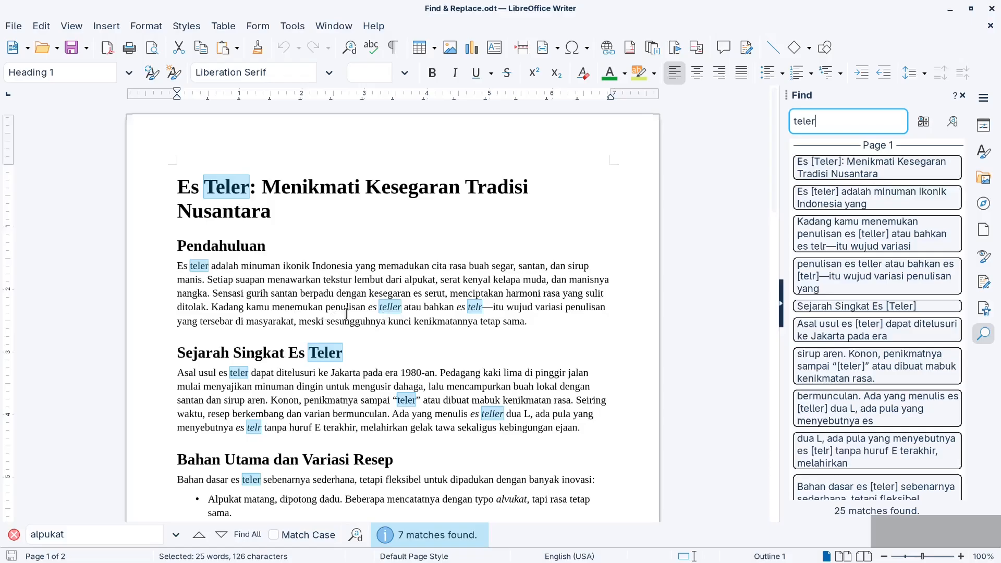
# Examine the uncombined similarity matches from "teller" and "telr" in Pendahuluan through the Kesimpulan section, rerunning the "teler" search to restore the highlights
pyautogui.click(390, 307)
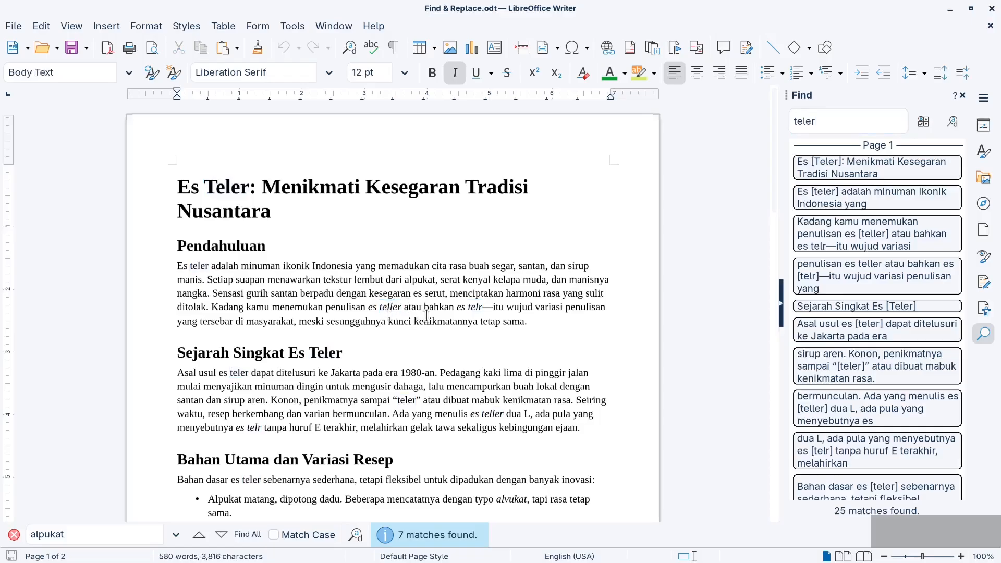
pyautogui.click(478, 307)
pyautogui.click(845, 110)
pyautogui.press('Return')
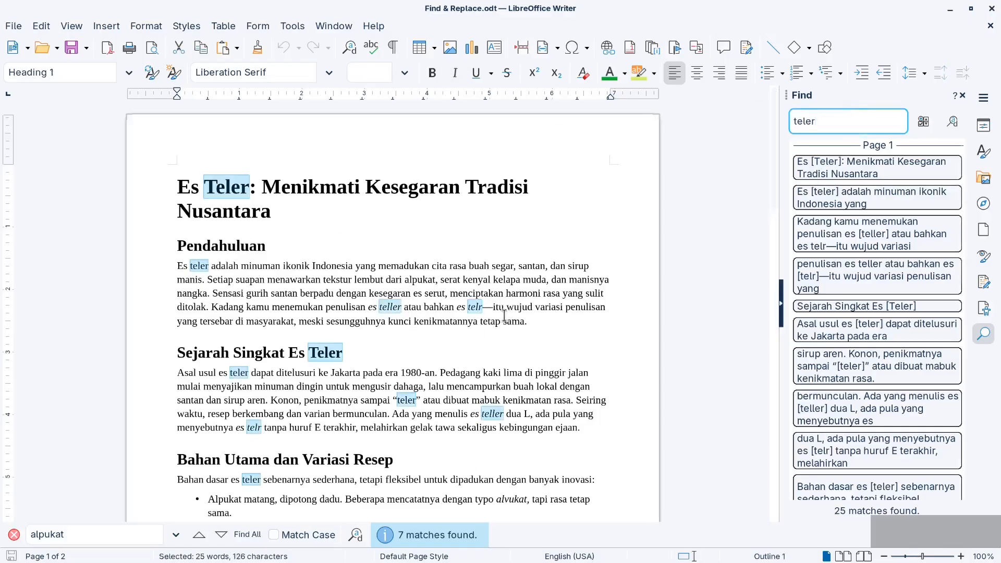
pyautogui.click(478, 307)
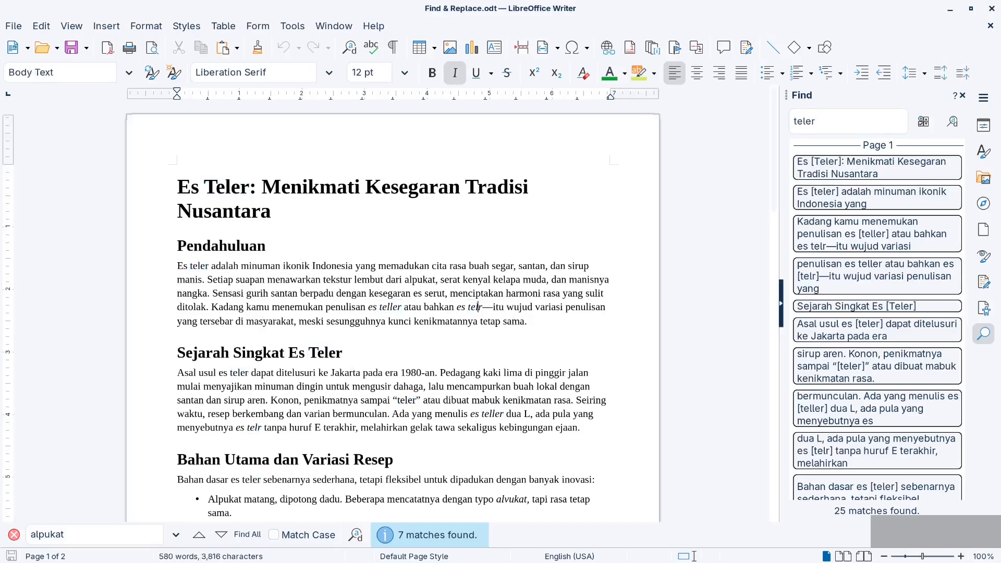
pyautogui.click(832, 125)
pyautogui.press('Return')
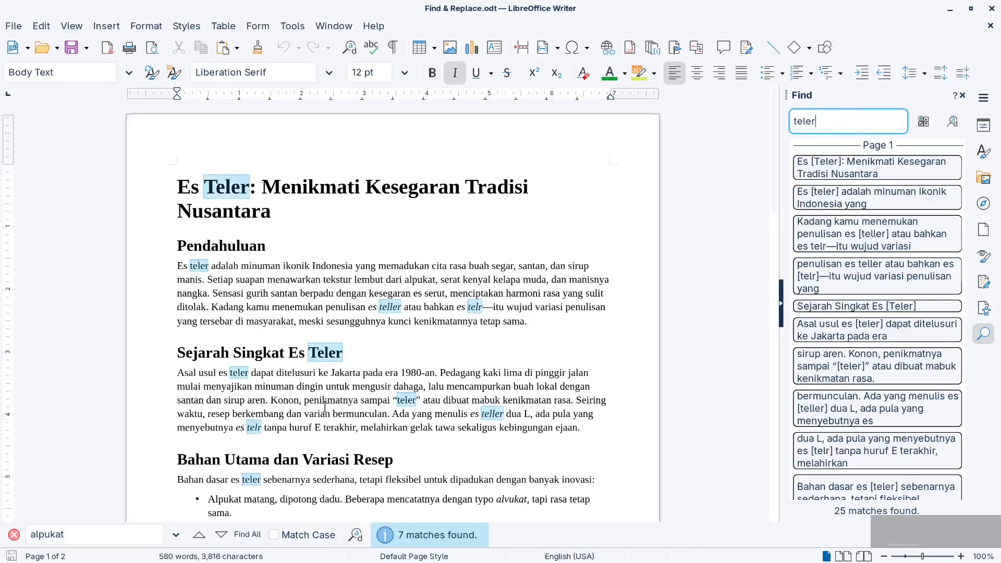
pyautogui.scroll(-10, 251, 430)
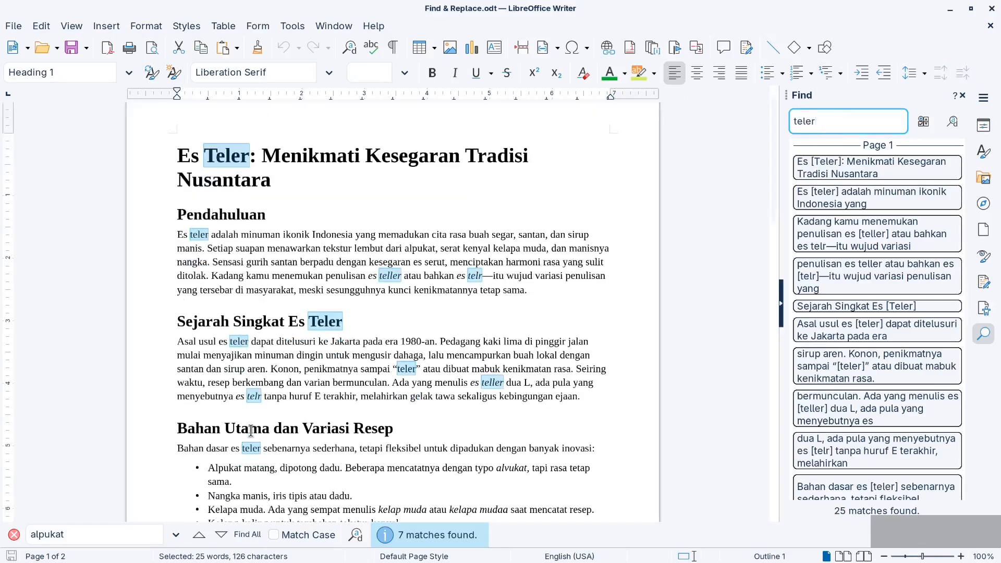
pyautogui.scroll(-9, 251, 431)
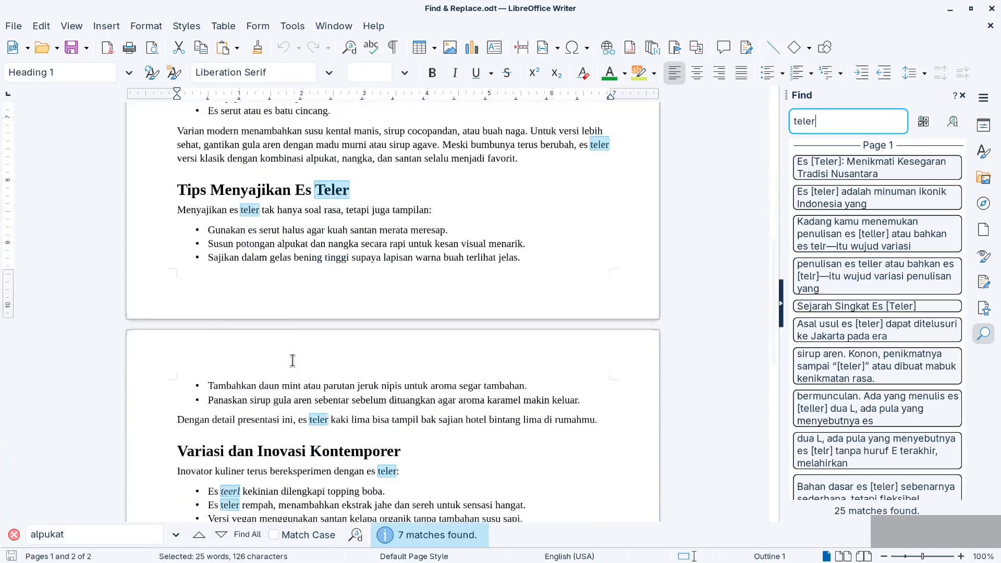
pyautogui.scroll(-3, 292, 360)
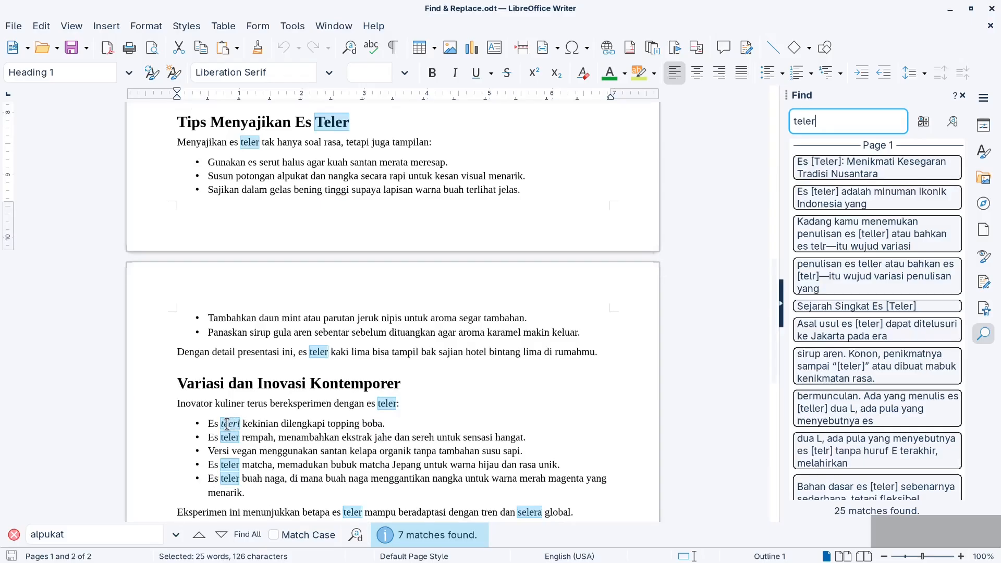
pyautogui.scroll(-5, 229, 423)
pyautogui.scroll(-6, 232, 424)
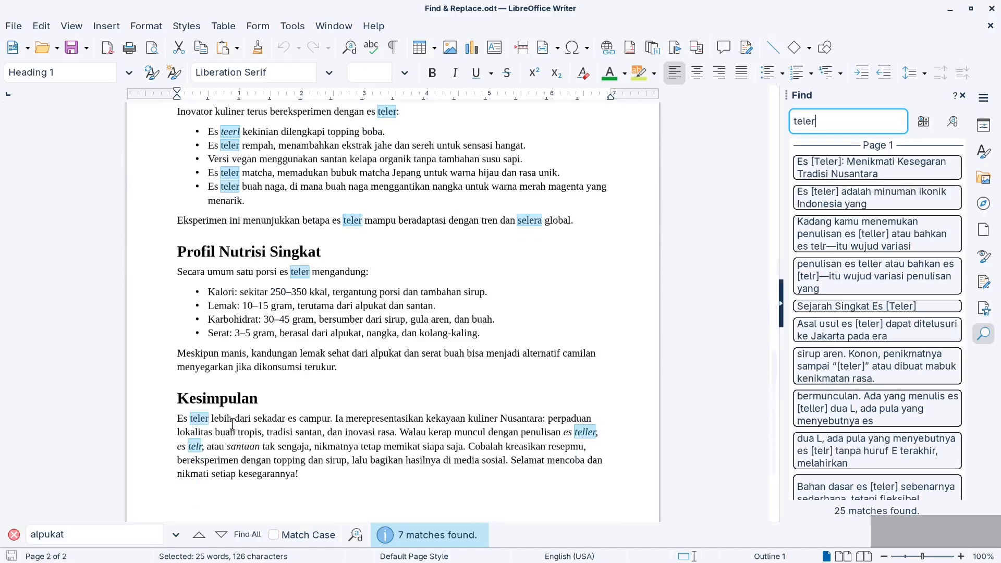
# Run the similarity search for "alpukat" in the Find deck and review the highlighted matches in the document
pyautogui.doubleClick(825, 120)
pyautogui.write('alpukat')
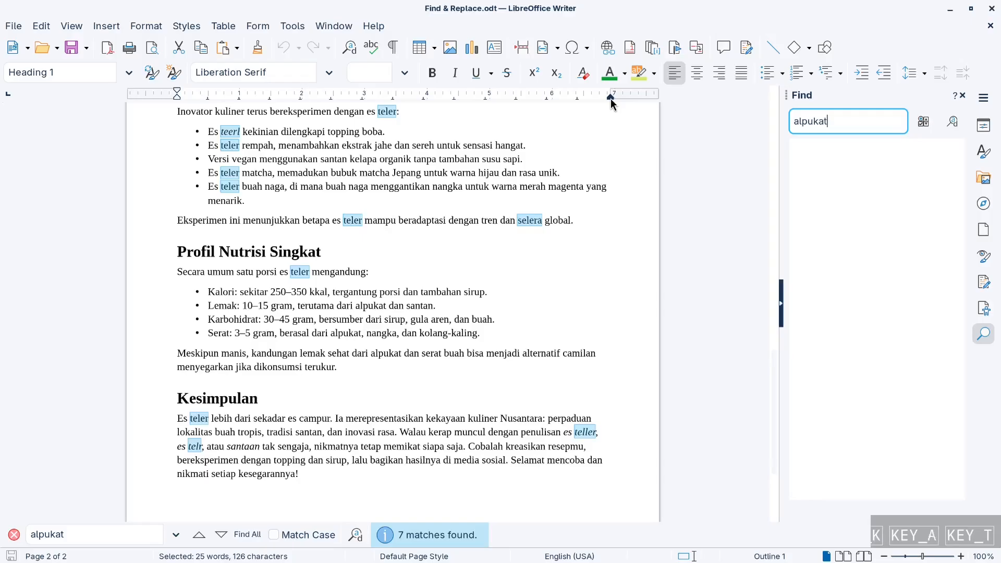
pyautogui.press('Return')
pyautogui.scroll(-2, 498, 324)
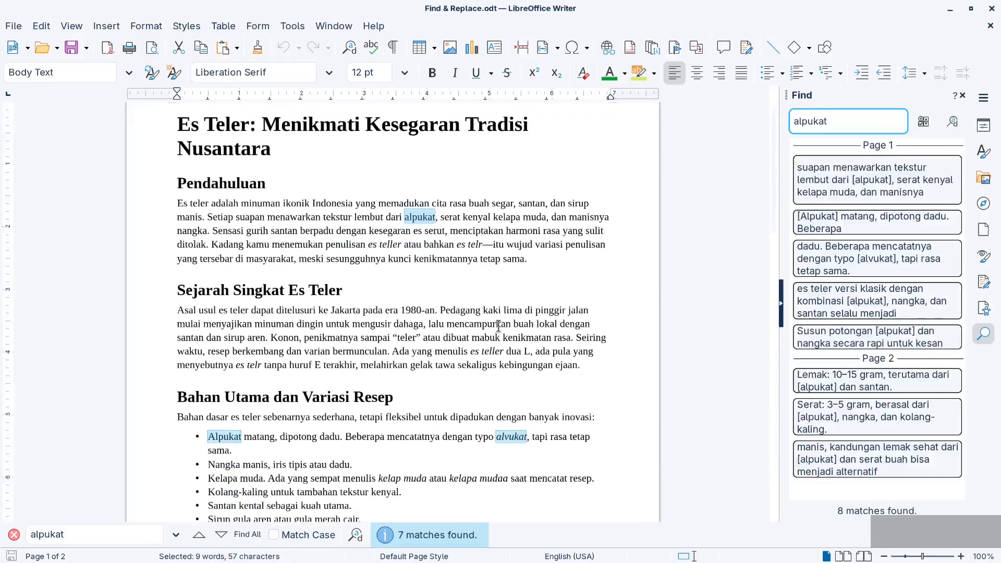